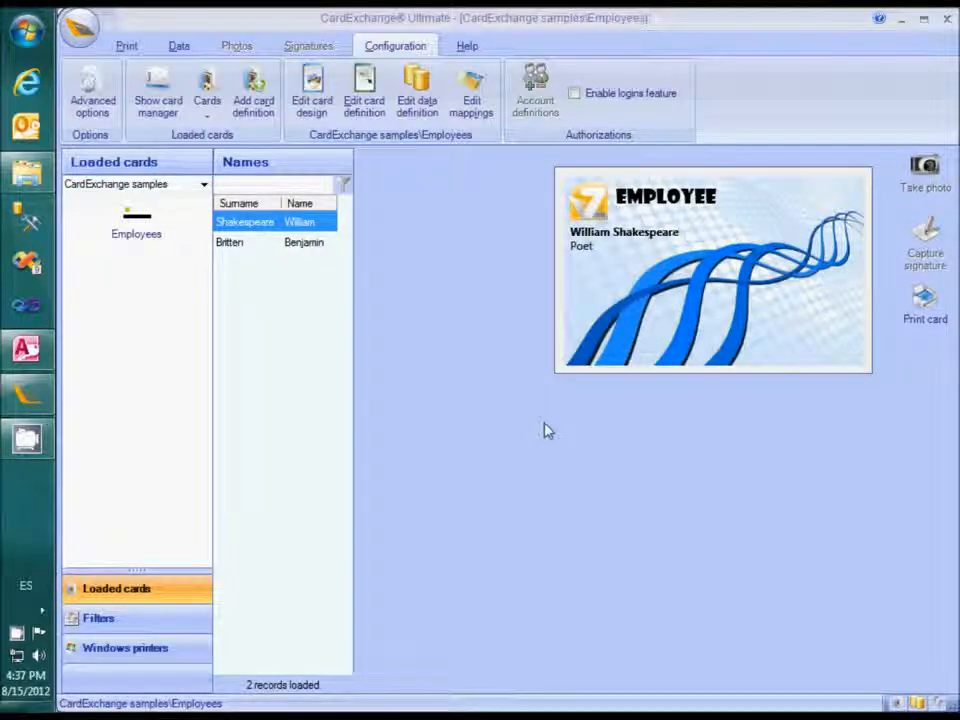
In Microsoft Access, add a Photo field of type OLE Object to the Employees table, save it and return to the datasheet
click(26, 350)
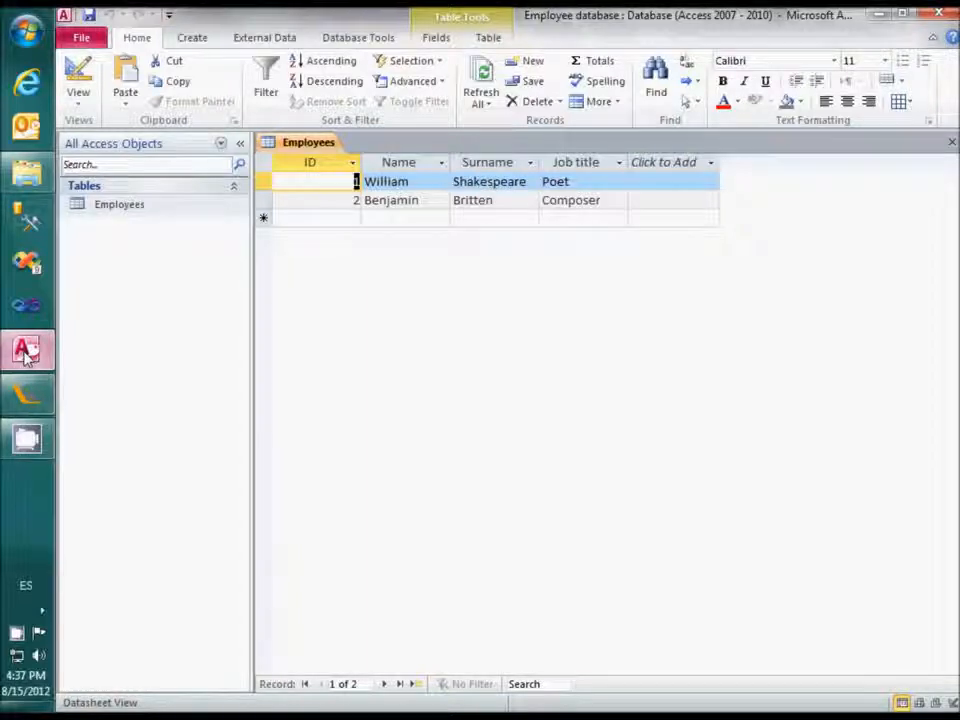
click(76, 72)
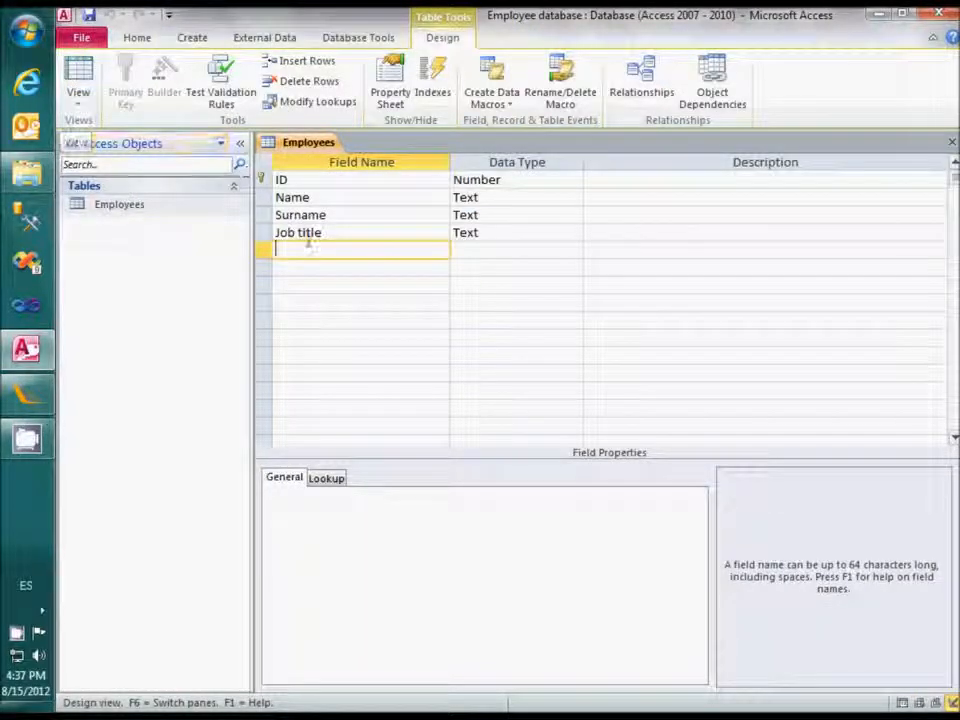
text(Photo)
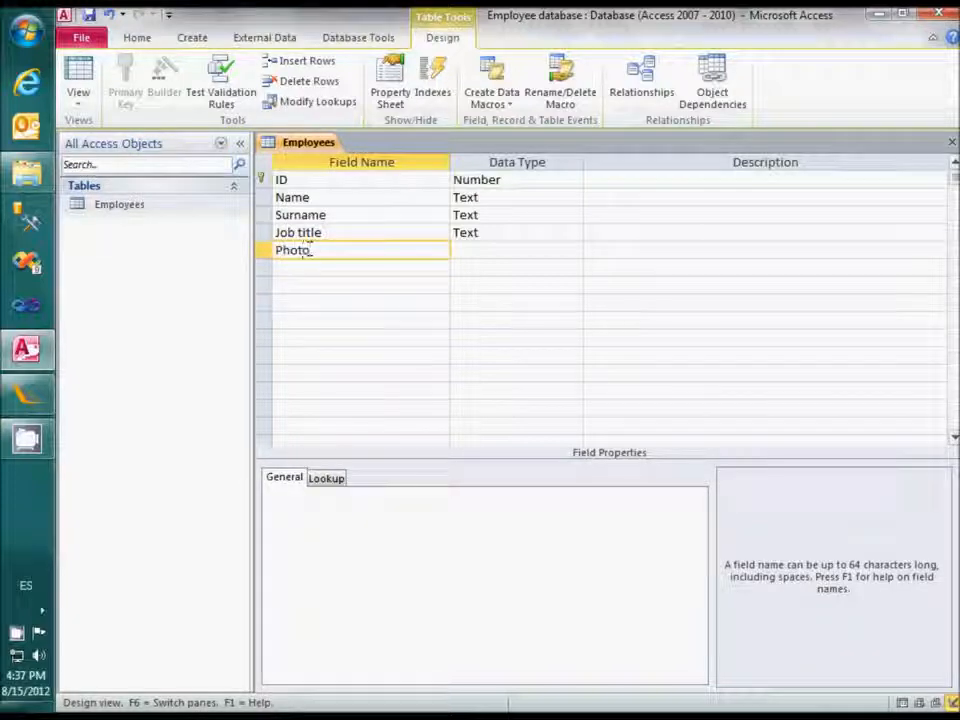
key(Tab)
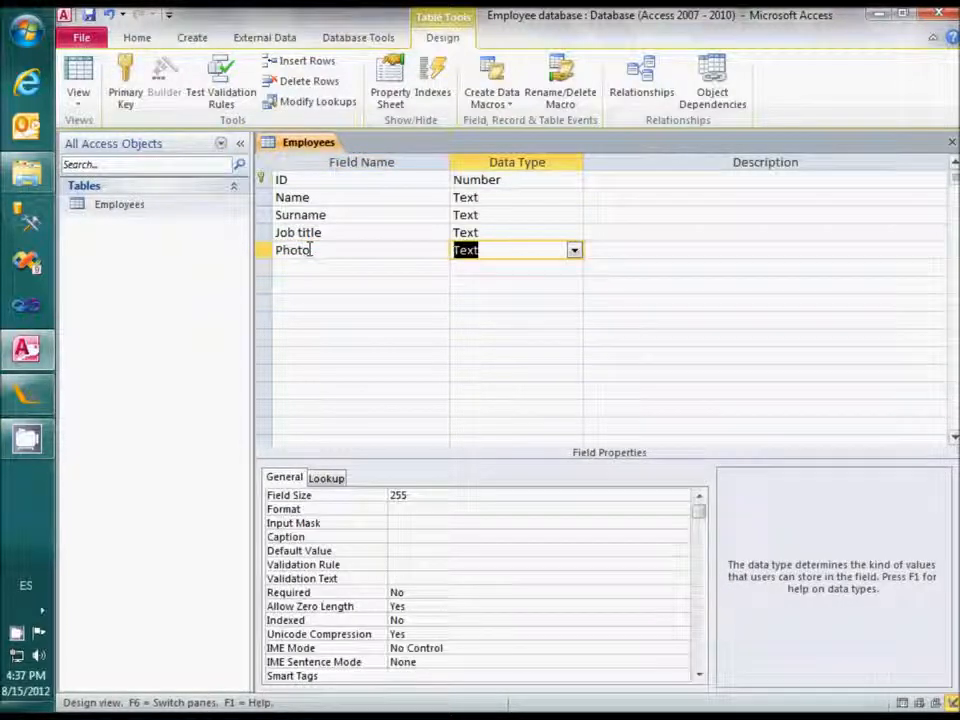
click(574, 251)
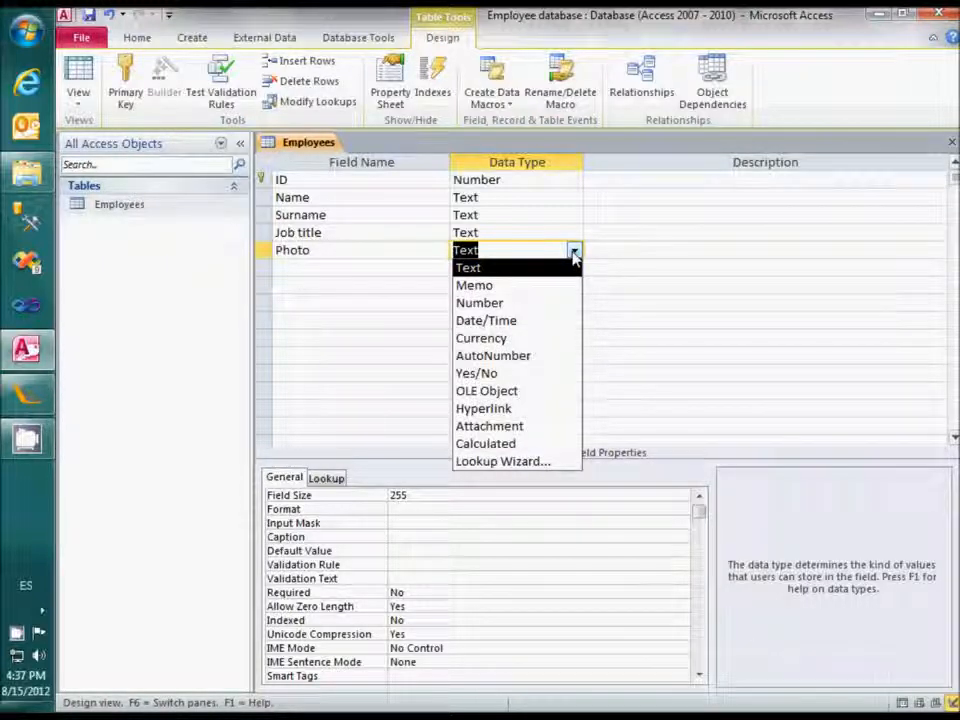
click(520, 393)
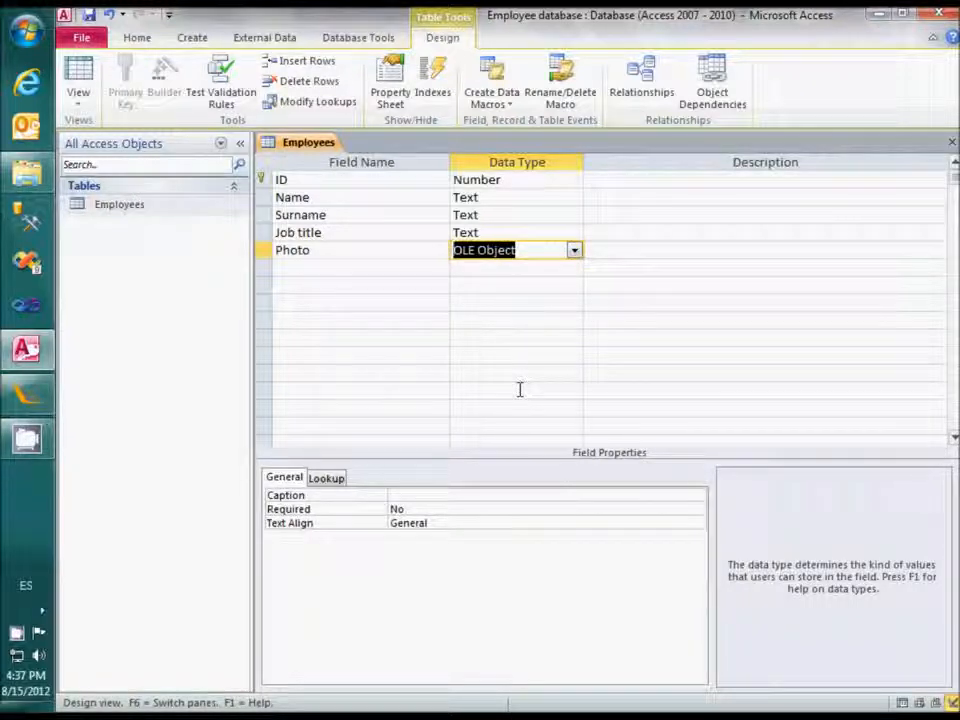
click(88, 17)
click(79, 72)
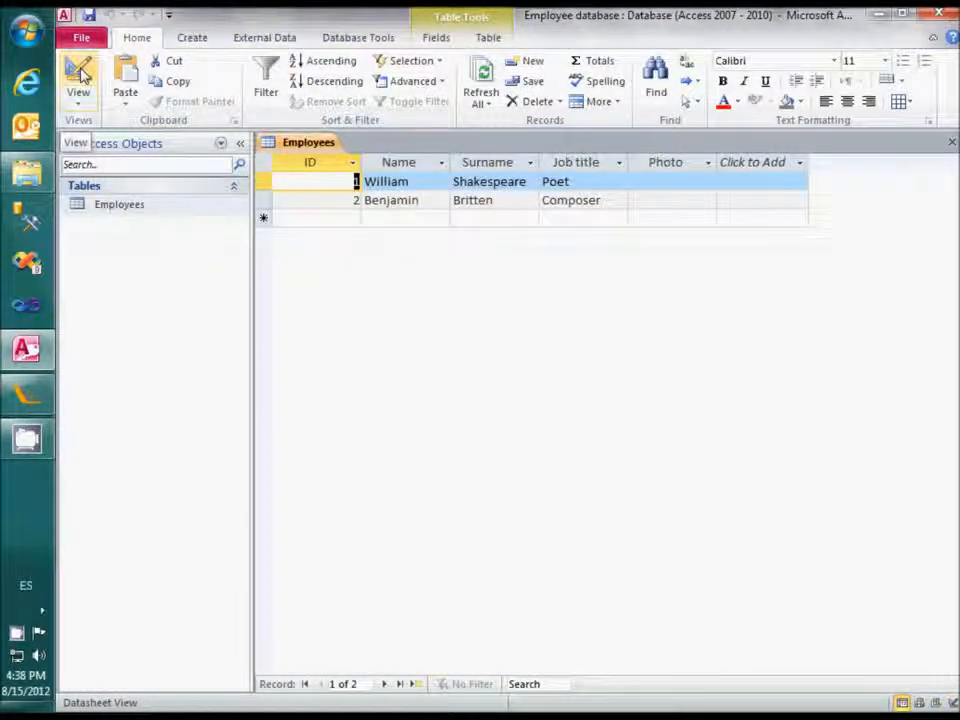
Switch to CardExchange and, in the employee card definition's layout, insert an image near the card's lower-right corner with the expression Photo
click(24, 390)
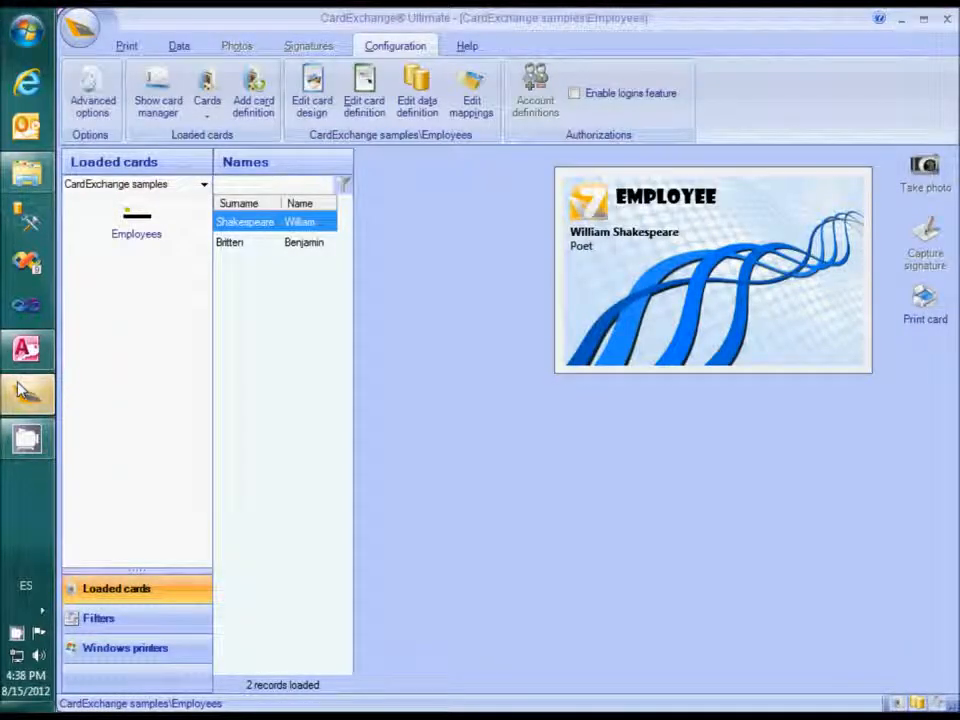
click(366, 90)
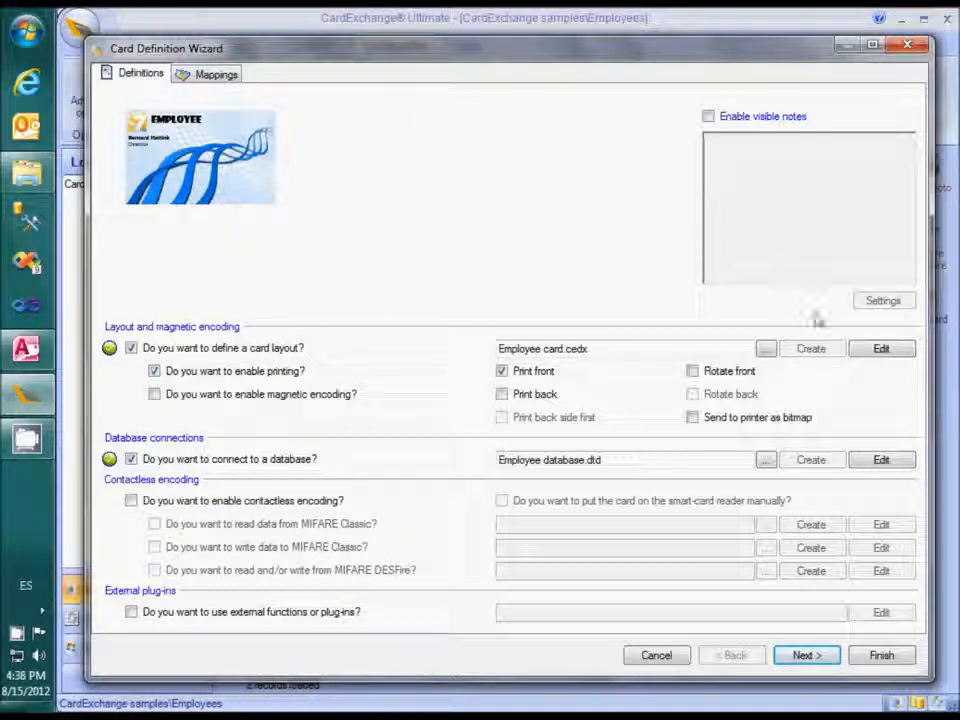
click(880, 350)
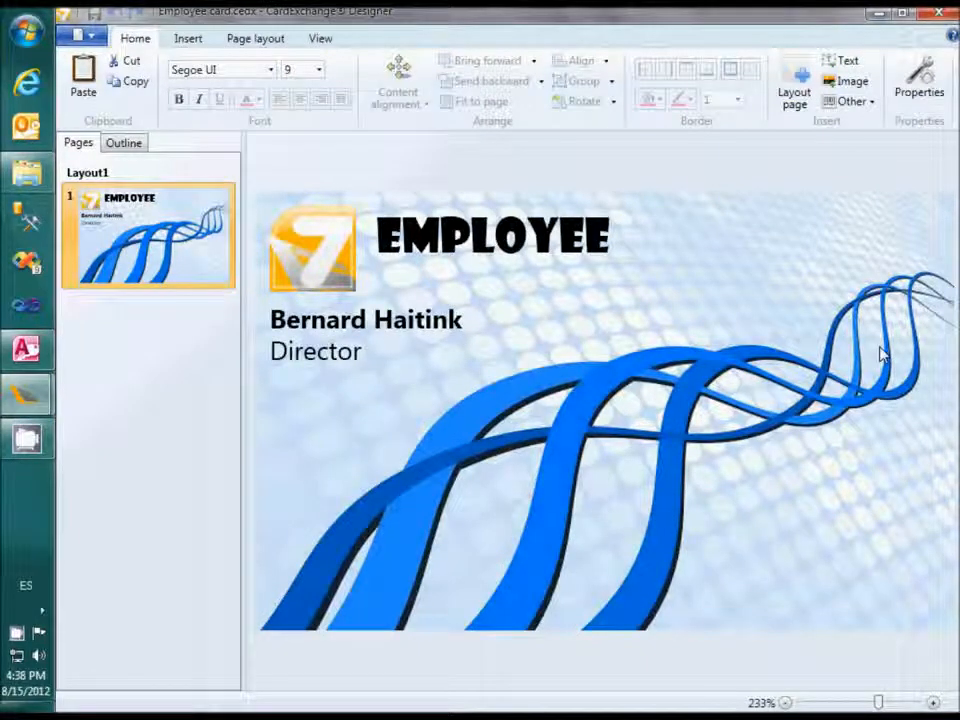
click(842, 86)
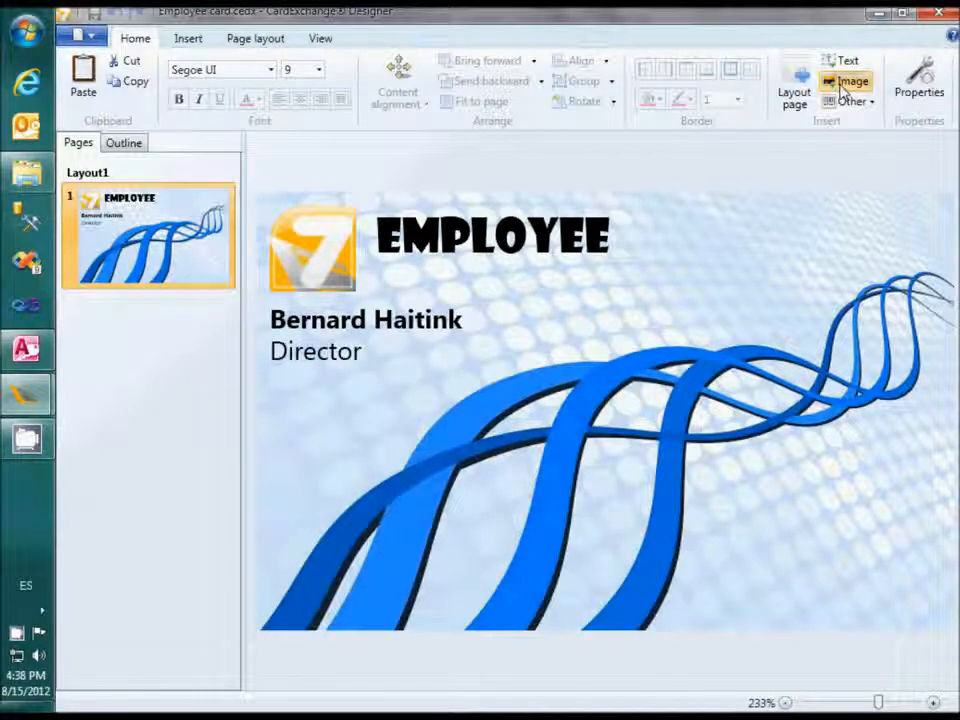
drag(829, 563, 940, 620)
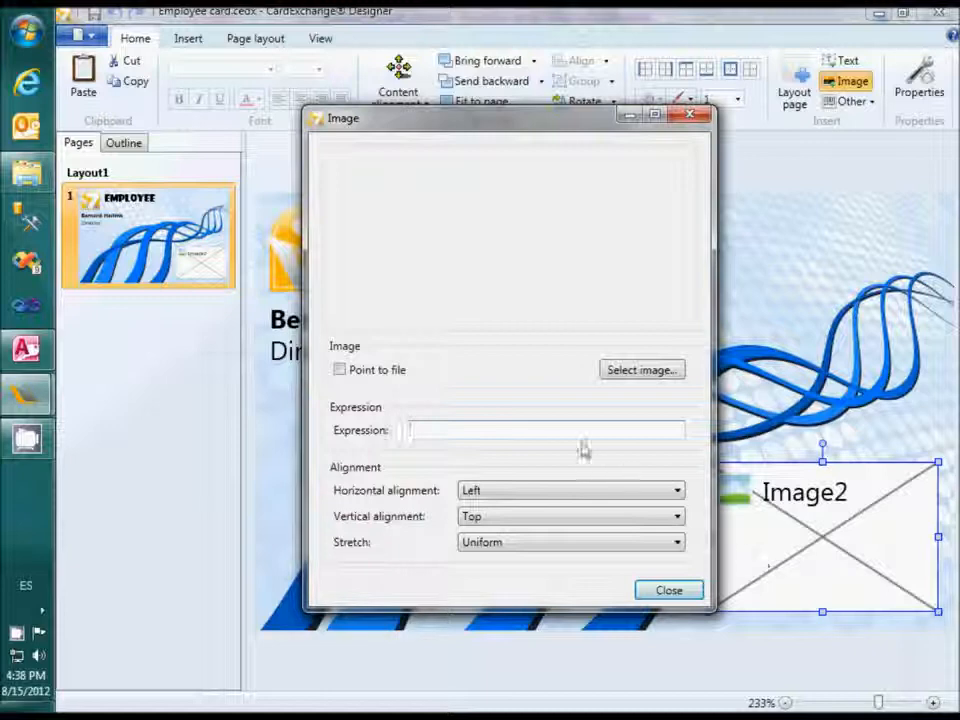
text(Photo)
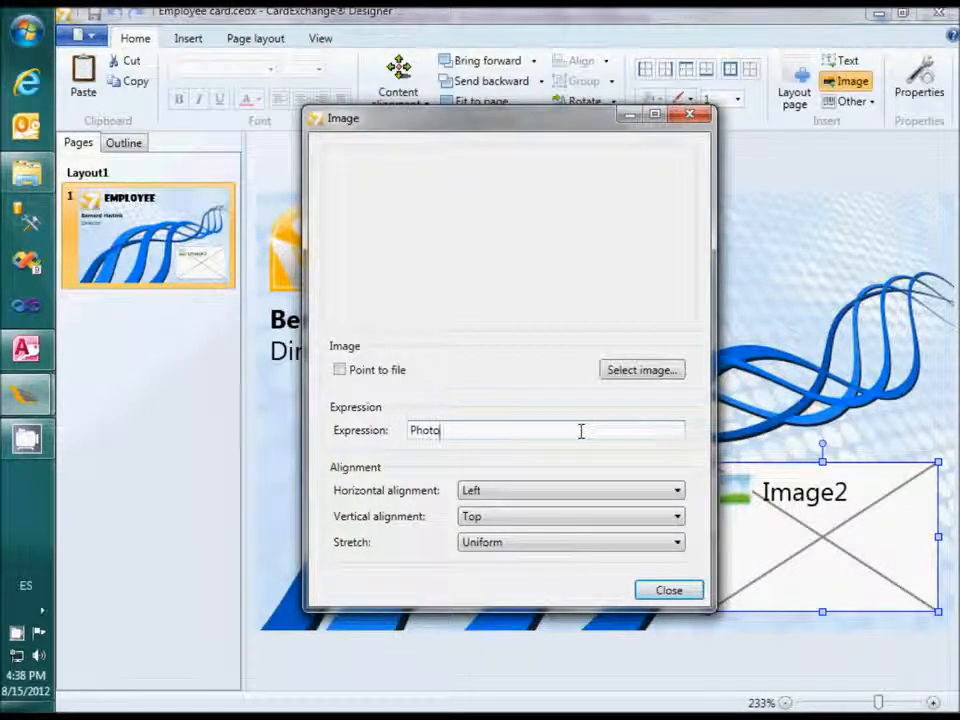
key(Tab)
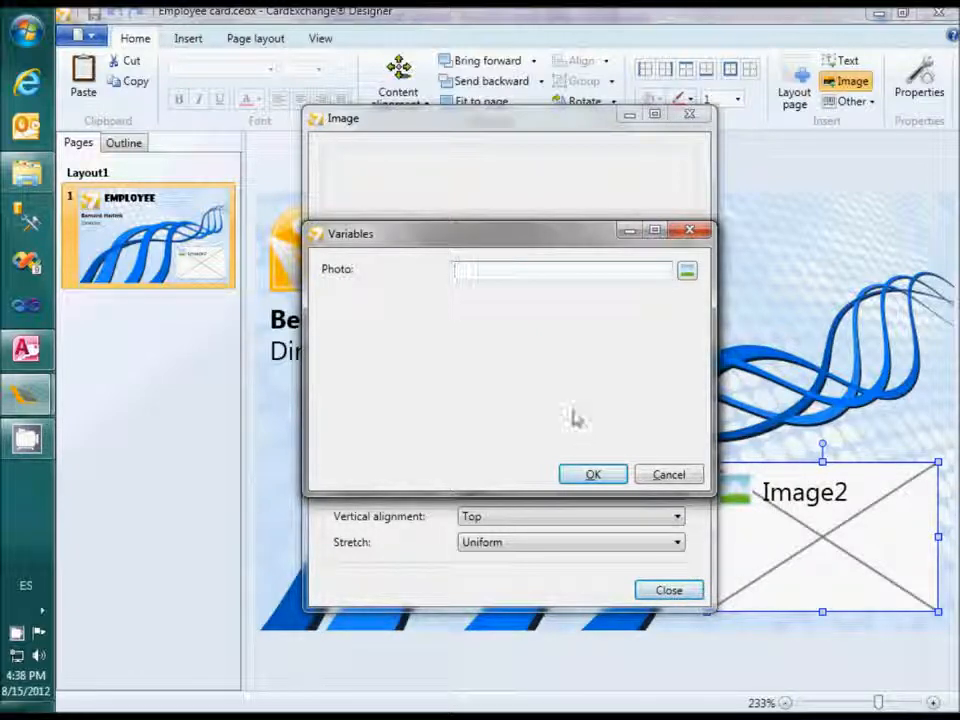
Load Haitink.jpg as the sample picture for the Photo variable
click(686, 273)
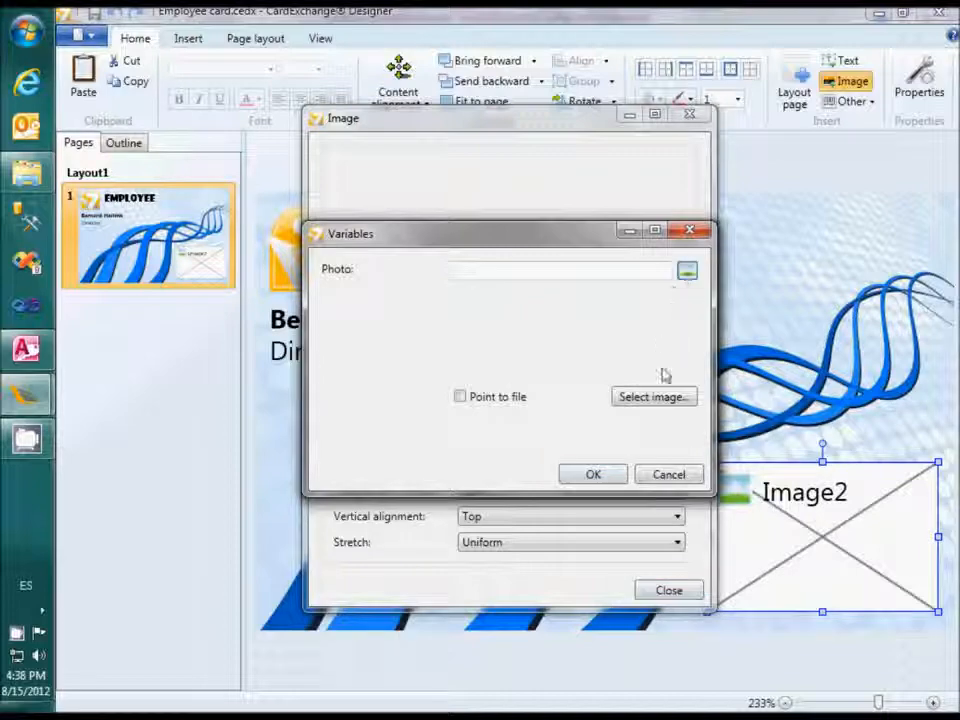
click(660, 400)
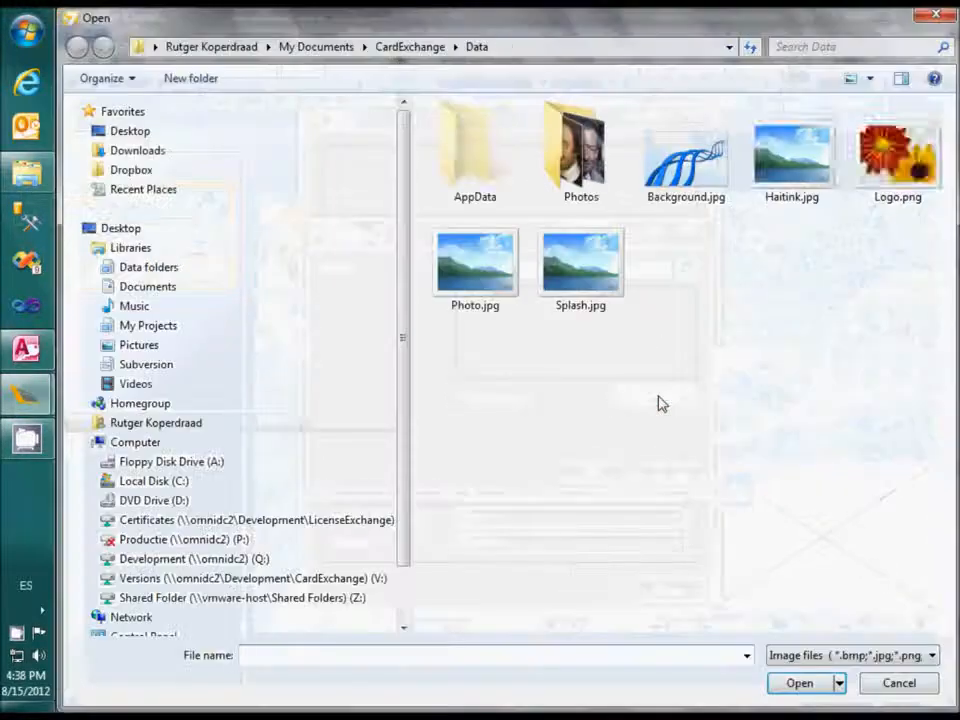
click(776, 168)
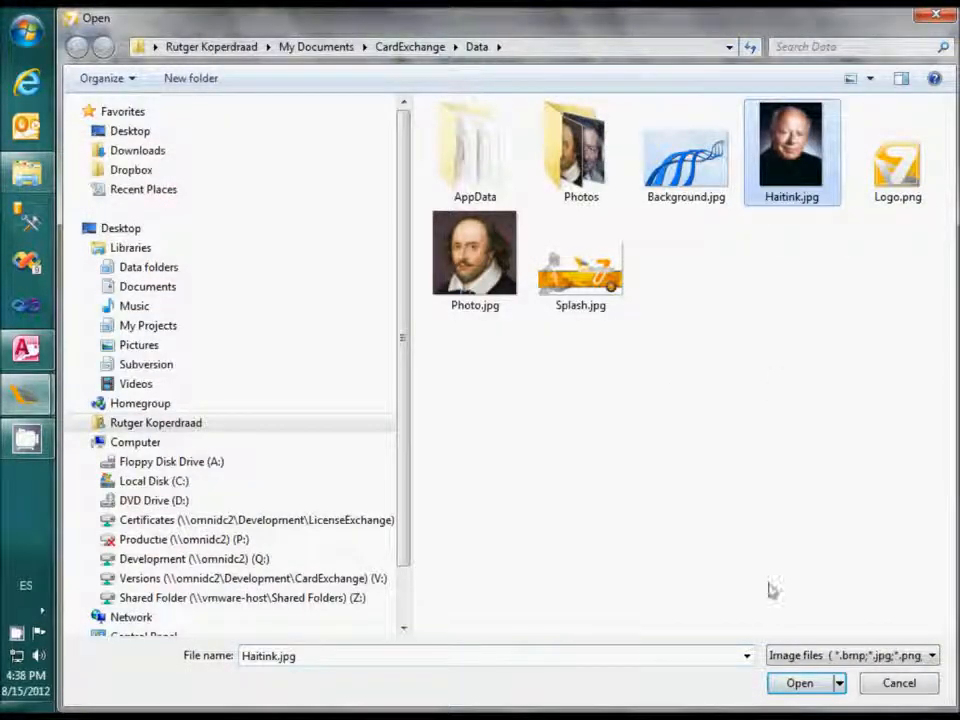
click(797, 683)
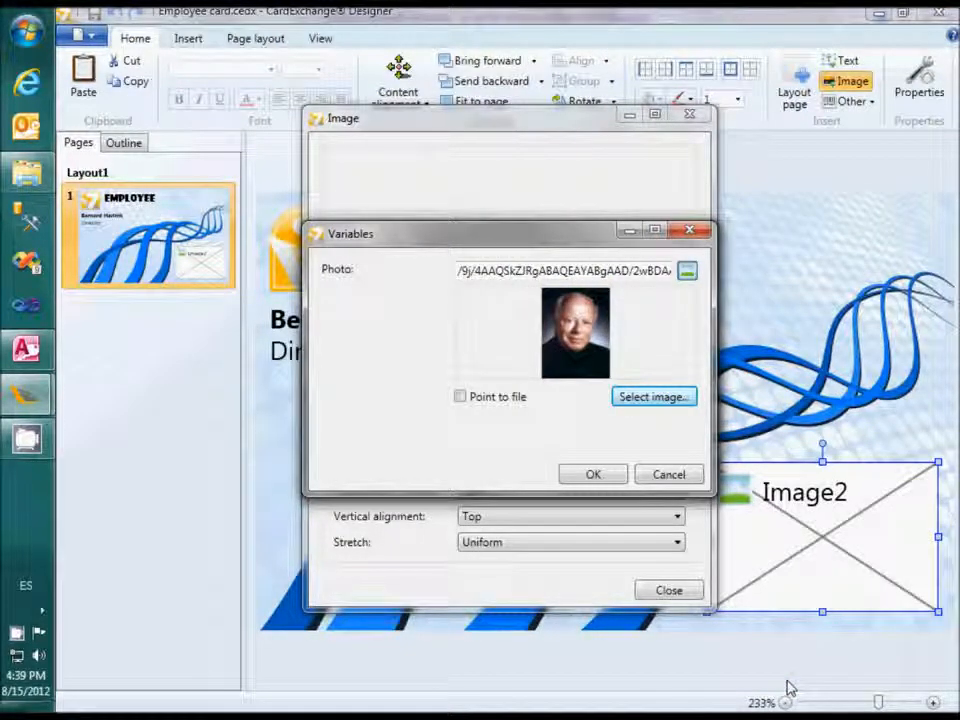
click(593, 474)
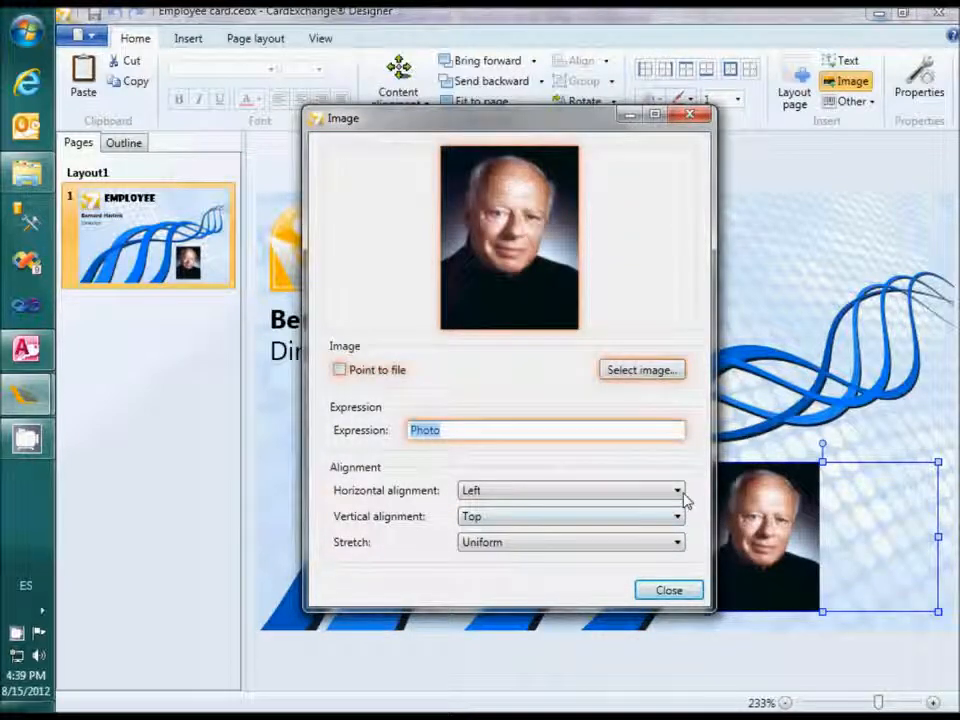
Set the photo's horizontal alignment to Right and close the designer, saving the changes to Employee card.cedx
click(677, 490)
click(671, 540)
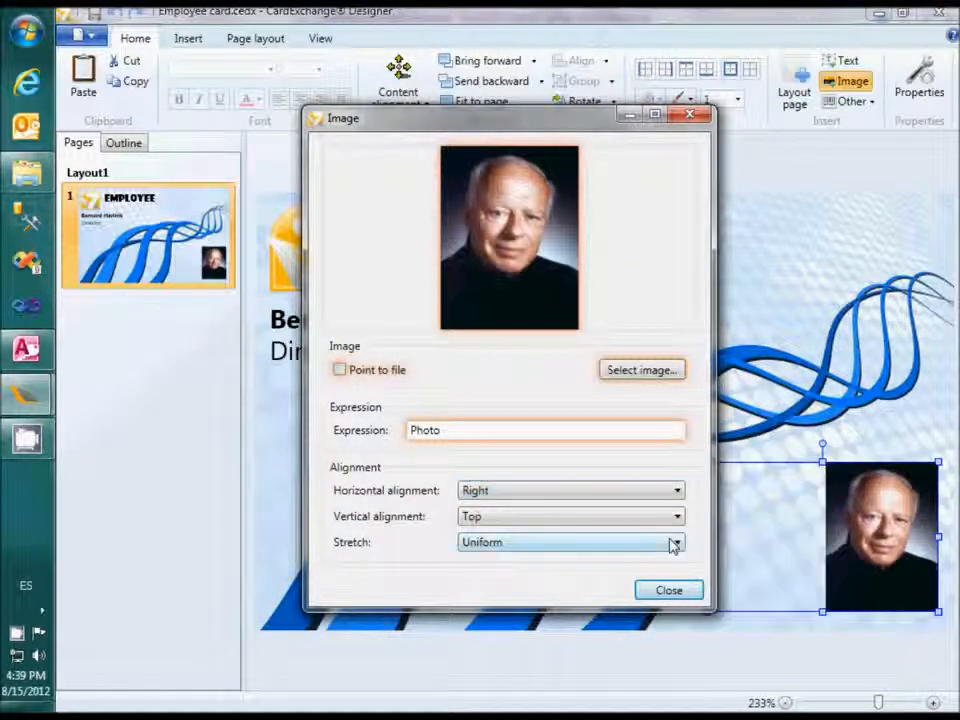
click(669, 590)
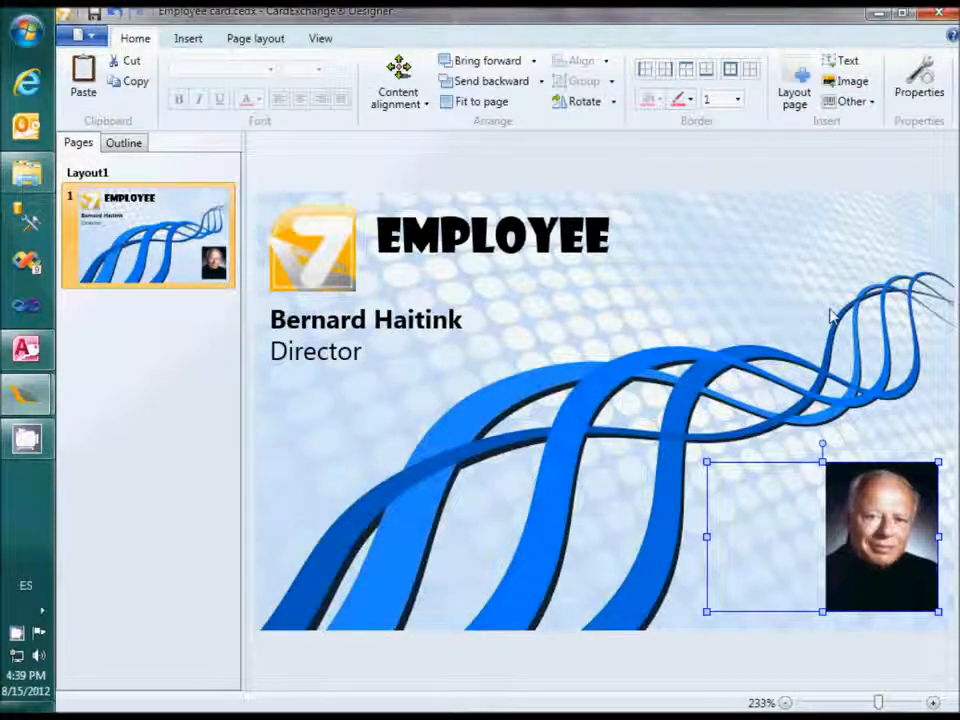
click(935, 14)
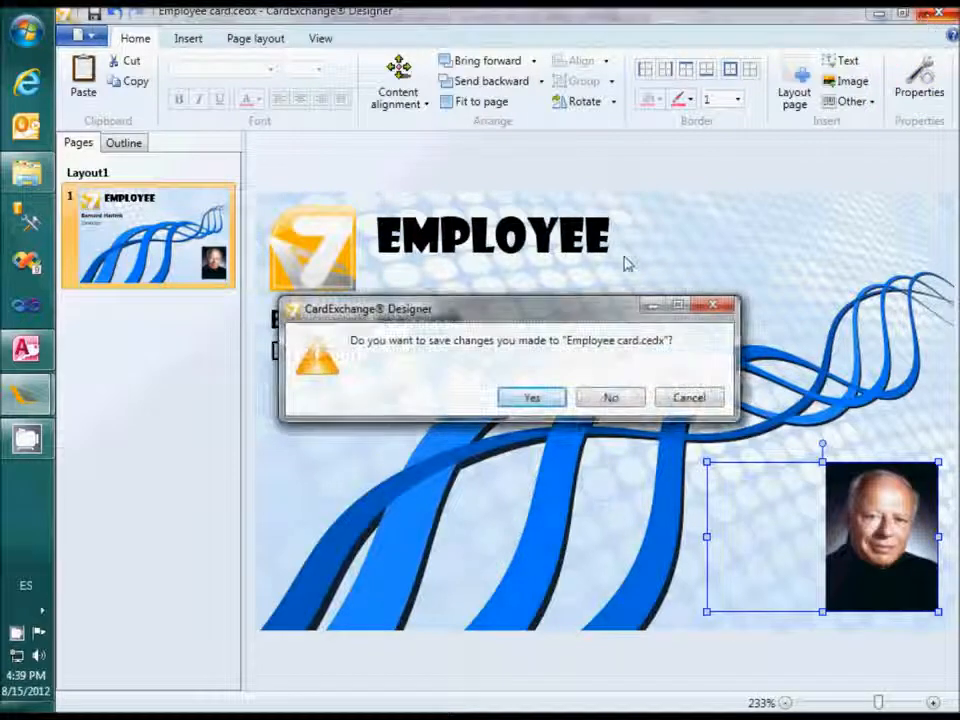
click(532, 397)
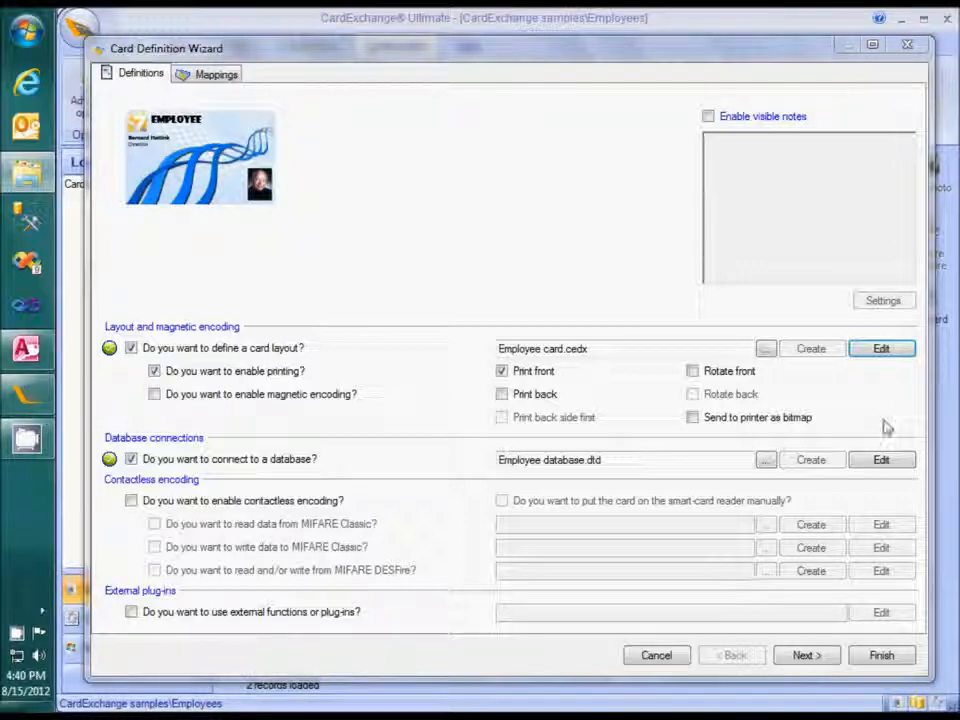
Edit the Employee database data definition, keep the existing settings up to the storage items, and add a storage item named PHoto
click(881, 461)
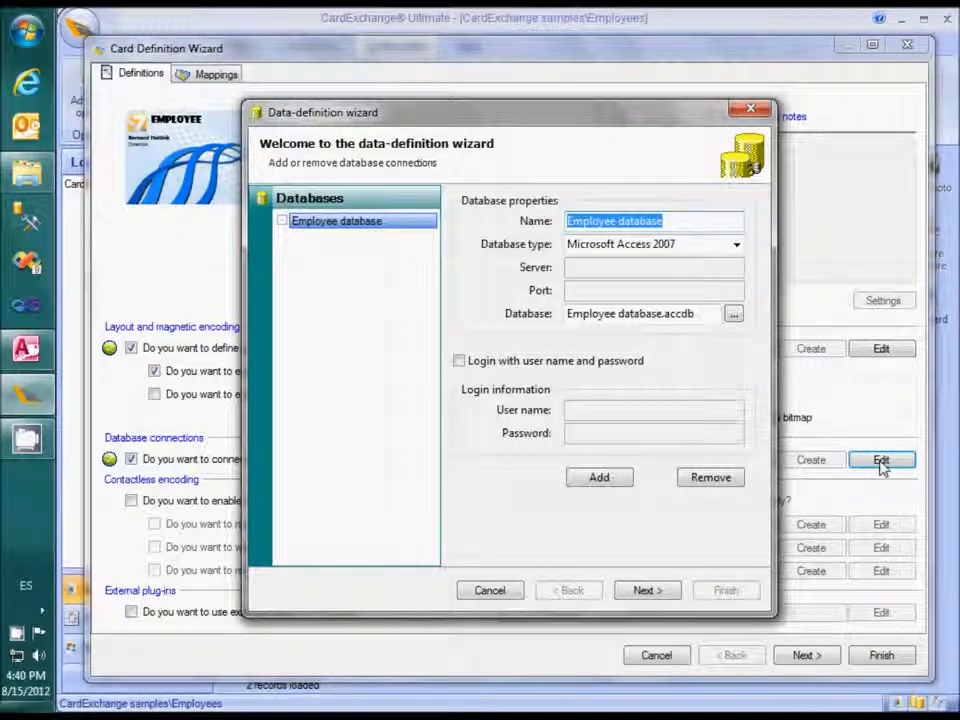
click(645, 591)
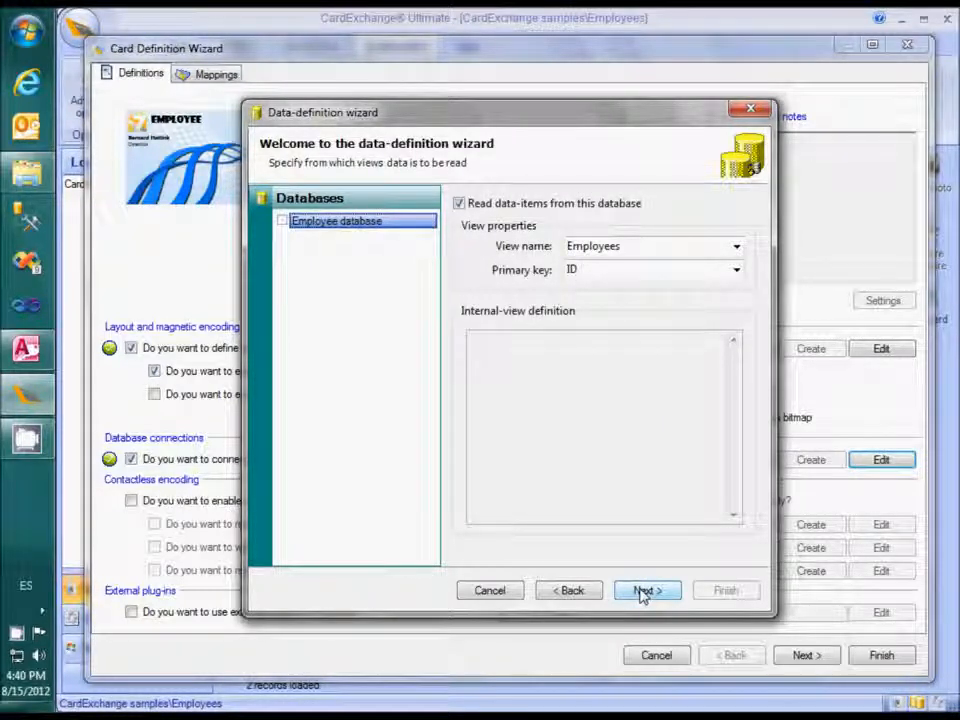
click(645, 591)
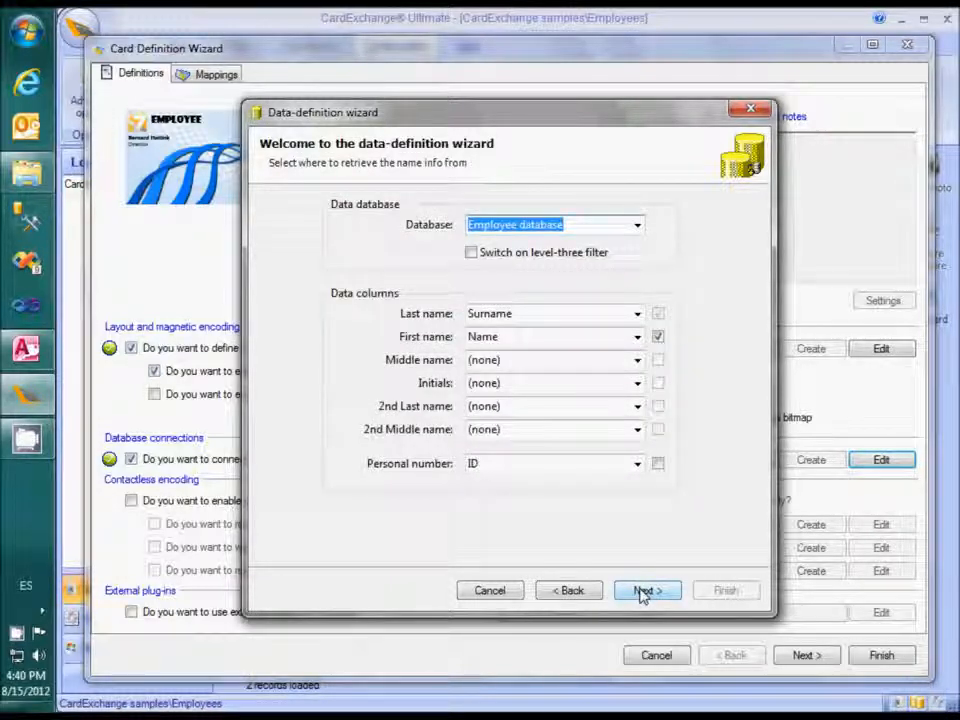
click(645, 591)
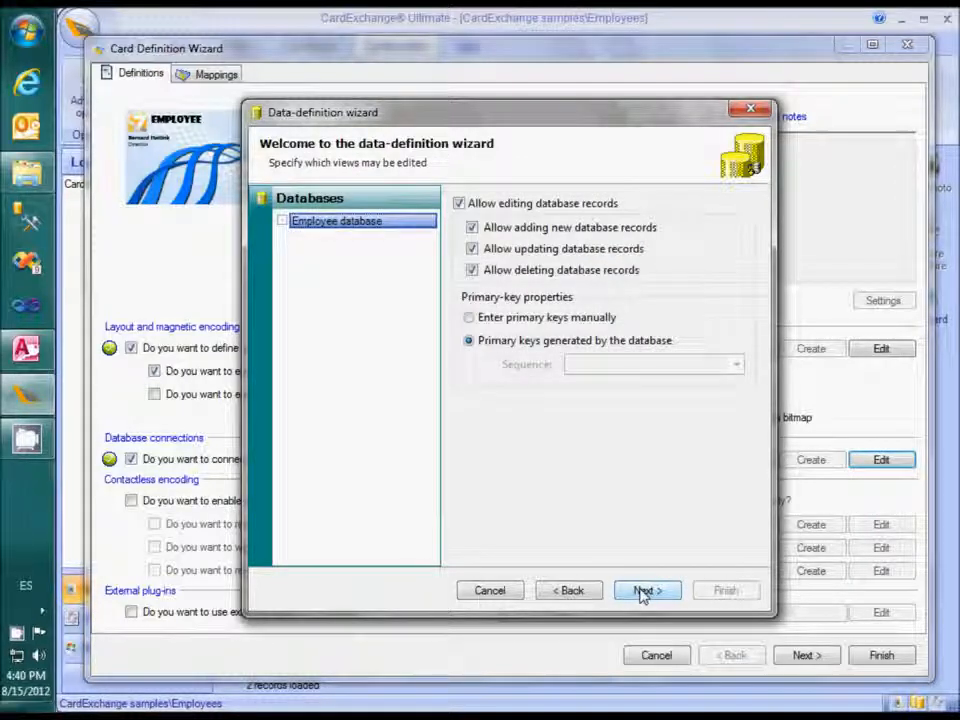
click(644, 591)
click(643, 591)
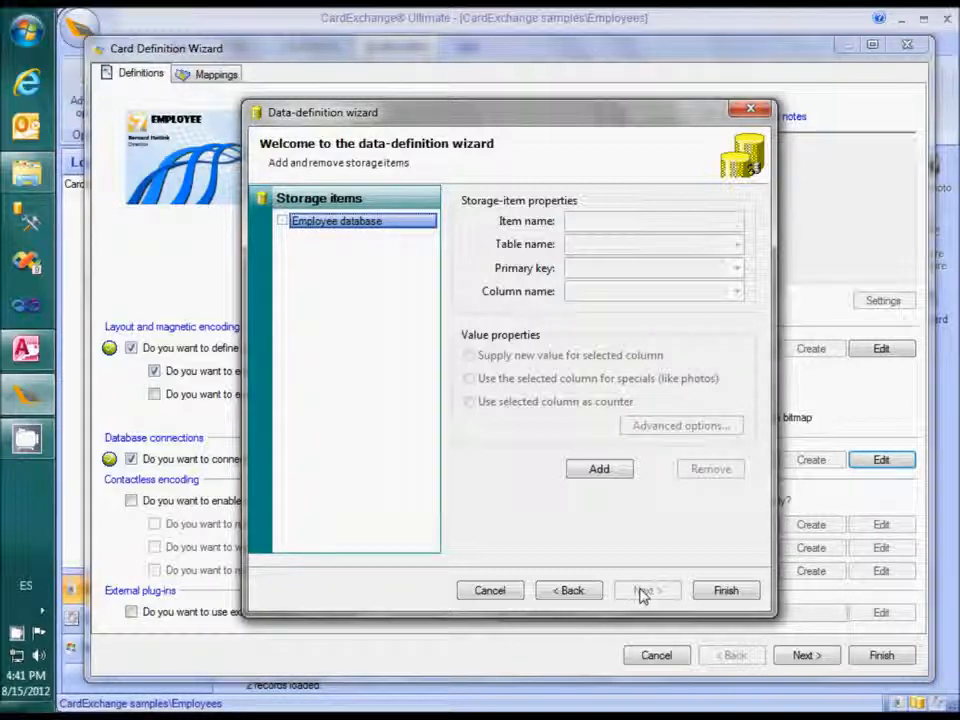
click(598, 470)
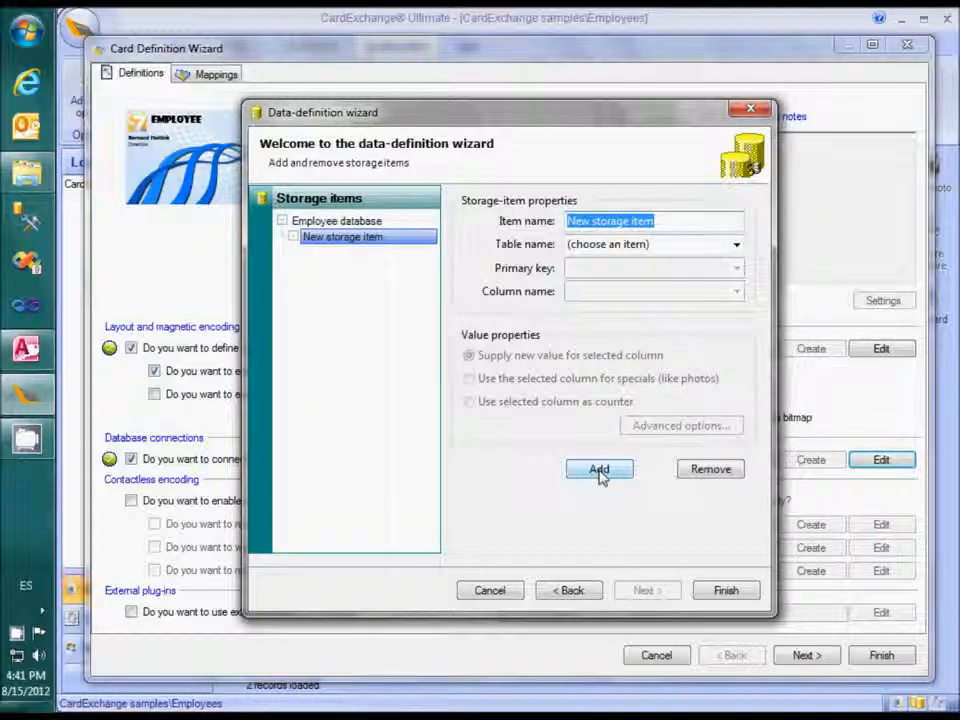
text(PHoto)
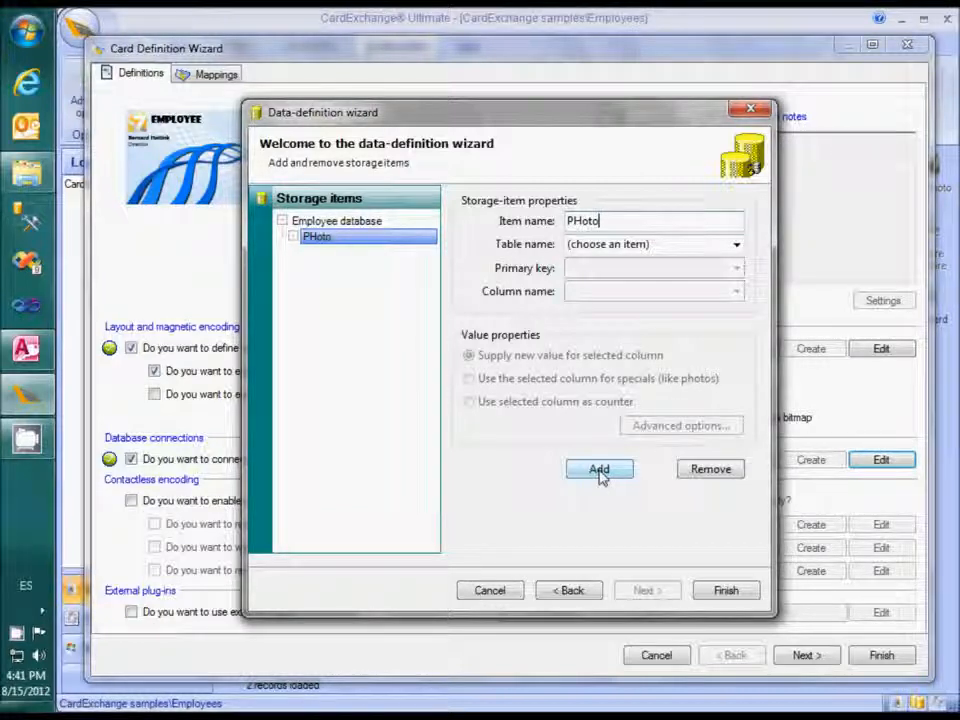
Link the new storage item to the Employees table with primary key ID and column Photo
click(737, 246)
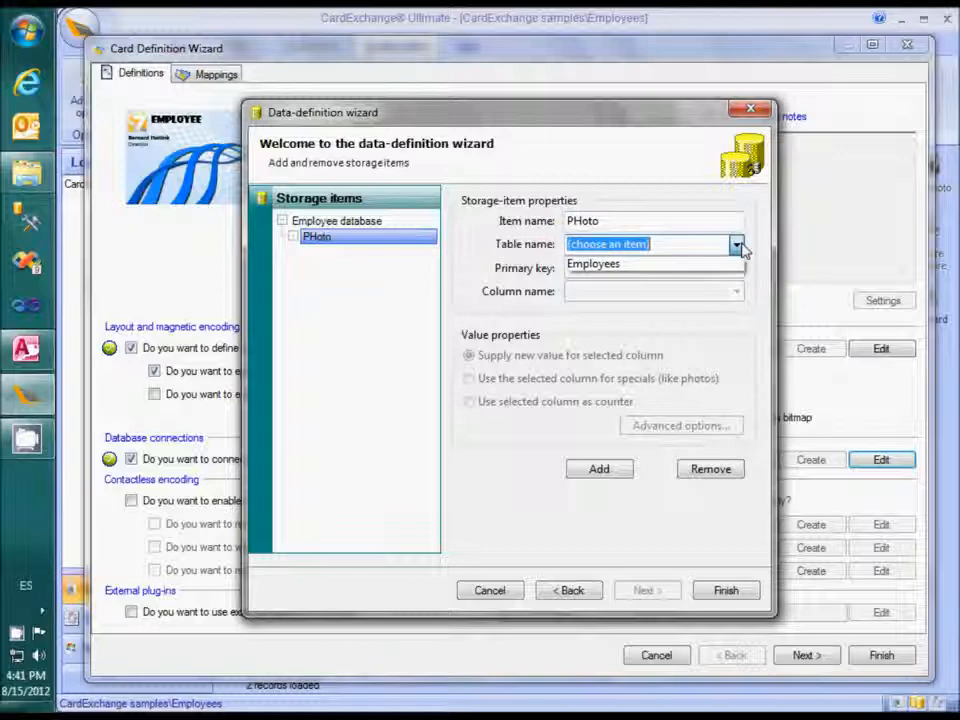
click(701, 265)
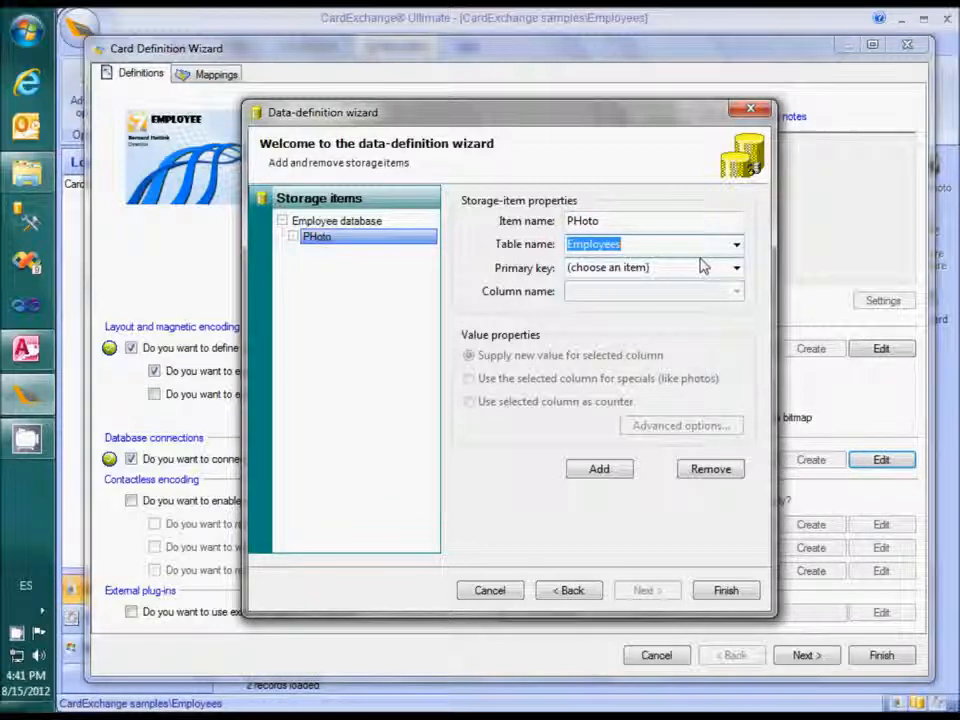
click(736, 268)
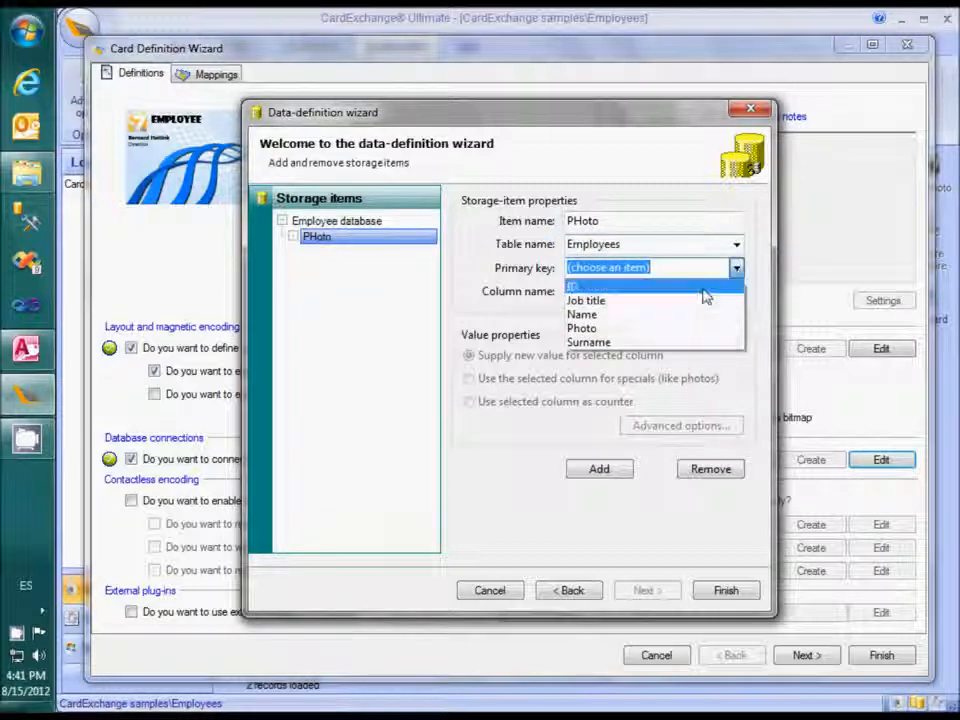
click(702, 287)
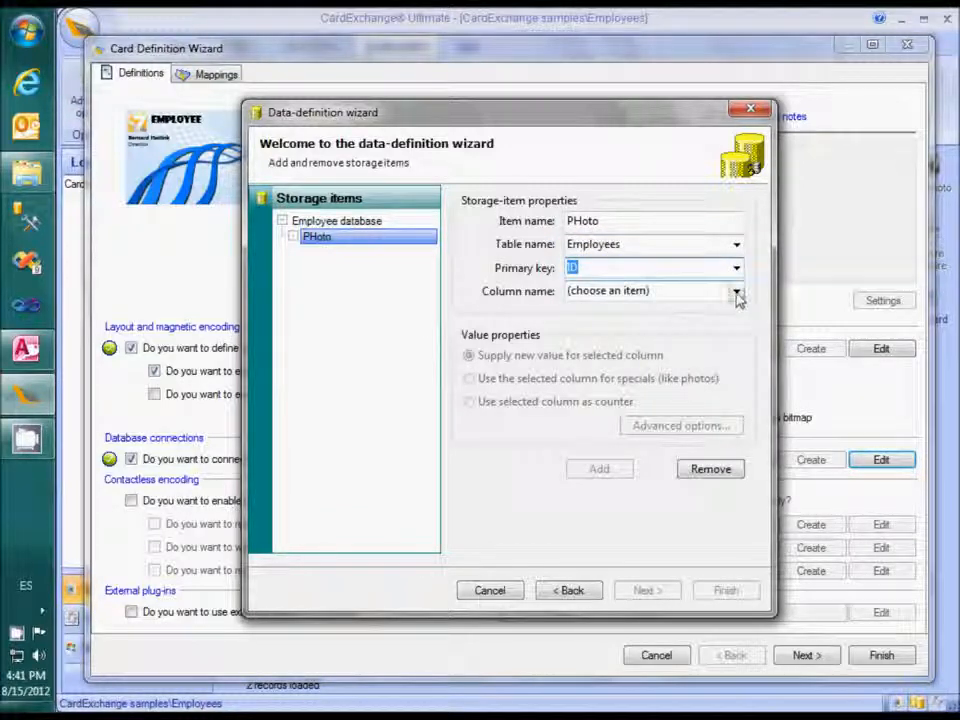
click(736, 291)
click(706, 349)
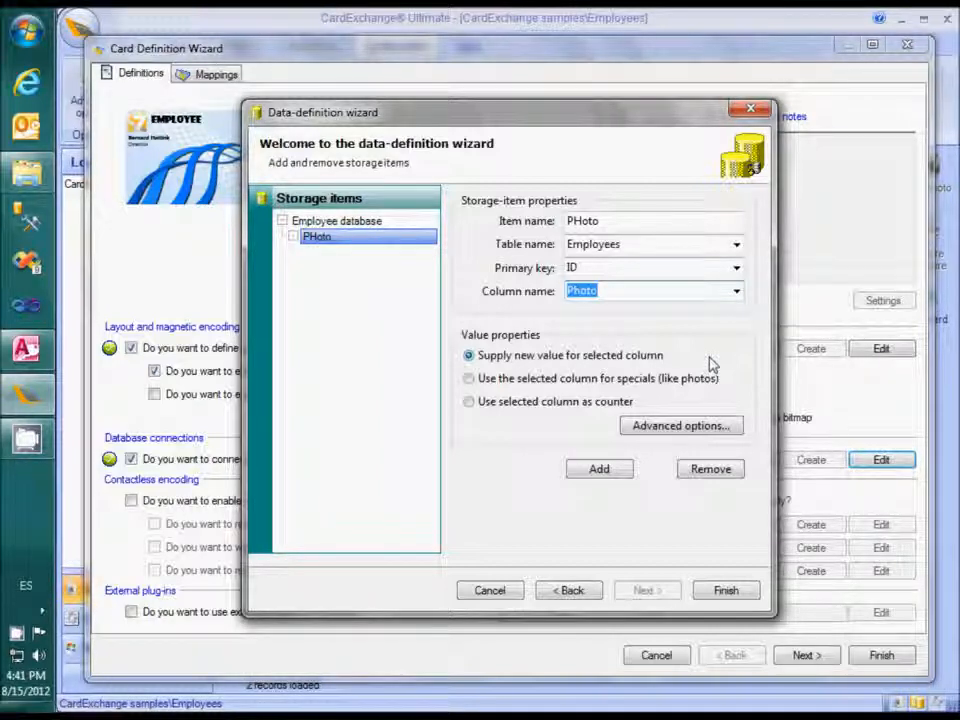
Set the PHoto storage item to use its column for specials (like photos), then finish the data definition and proceed to the card mappings
click(706, 382)
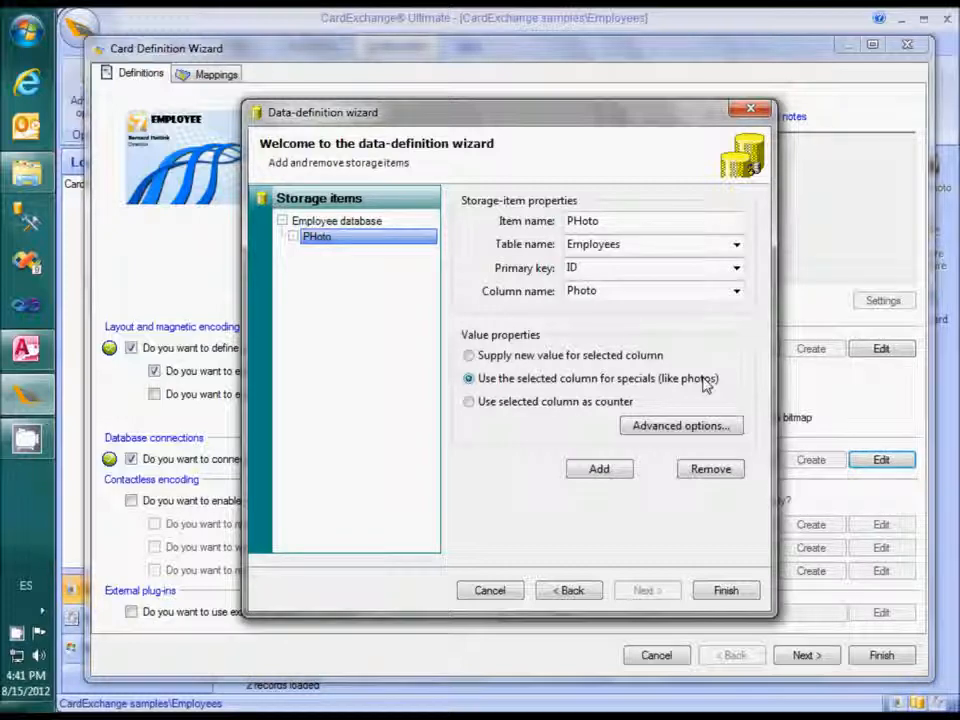
click(729, 593)
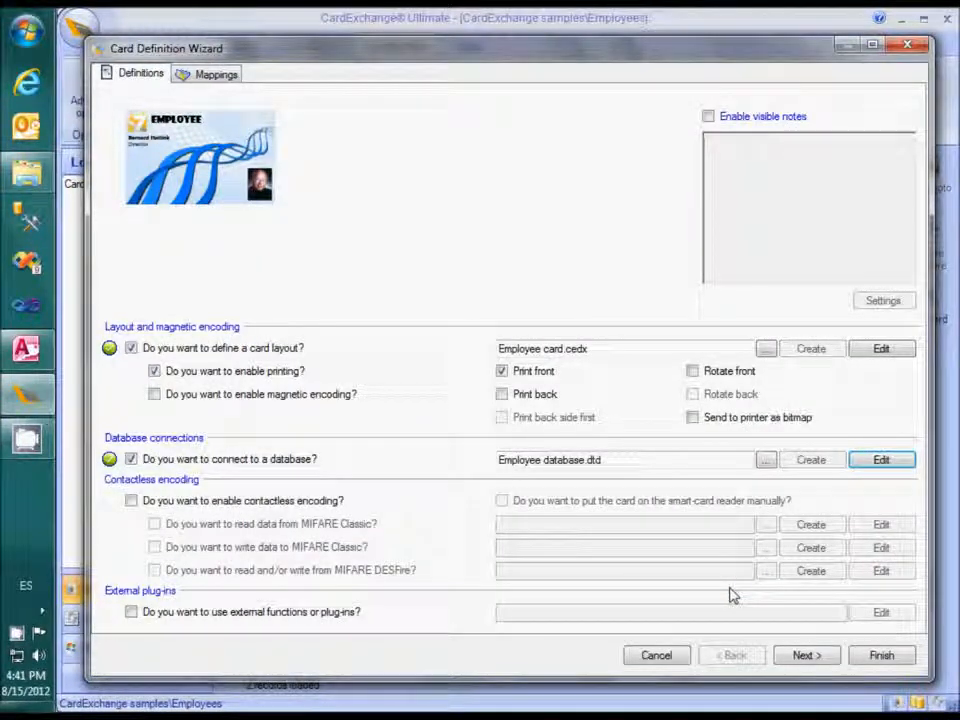
click(805, 655)
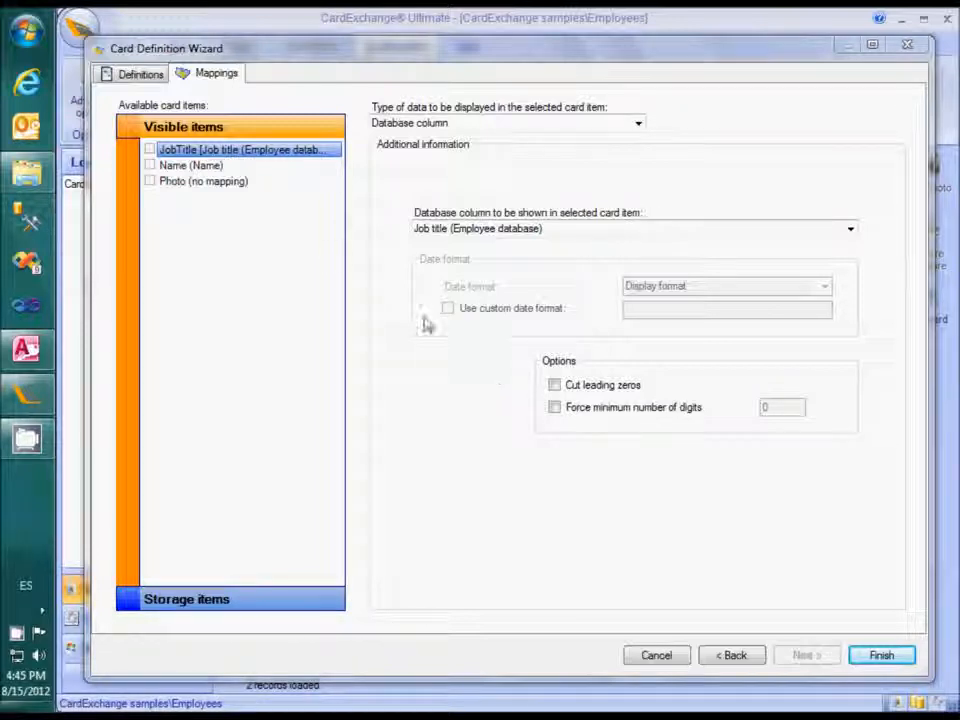
Map the visible Photo item to Photo data from the Photo (Employee database) column, with the column containing the image data
click(209, 184)
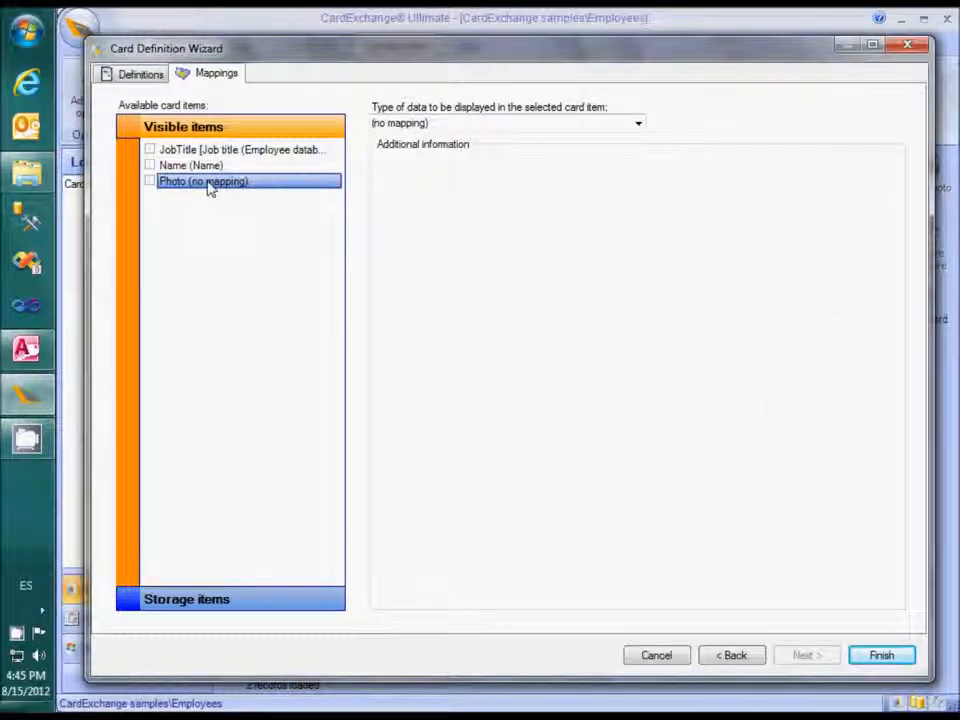
click(638, 124)
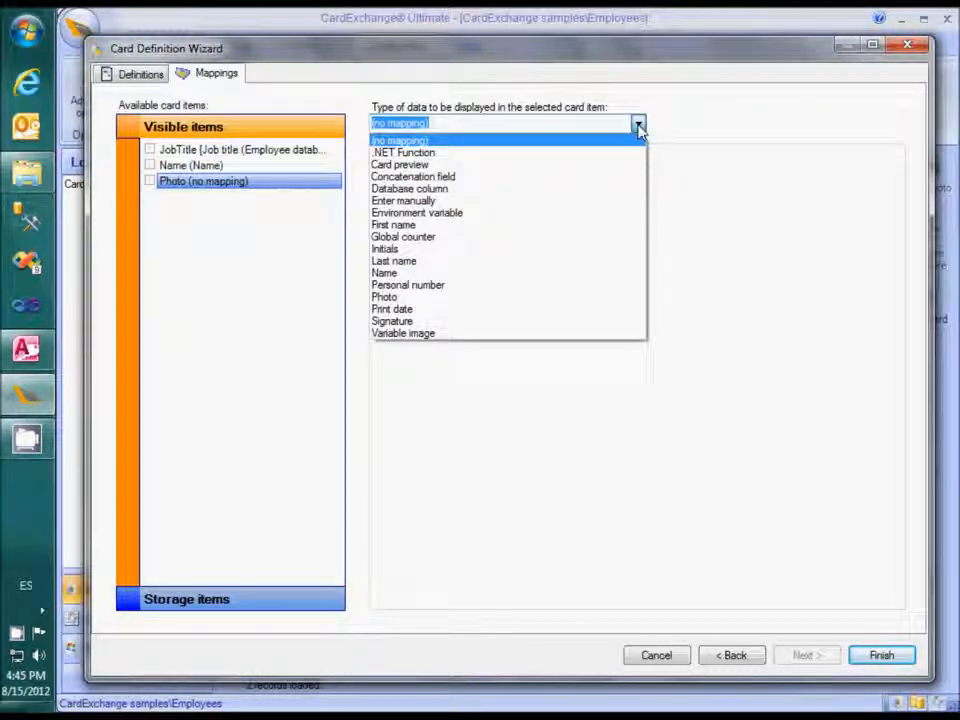
click(404, 298)
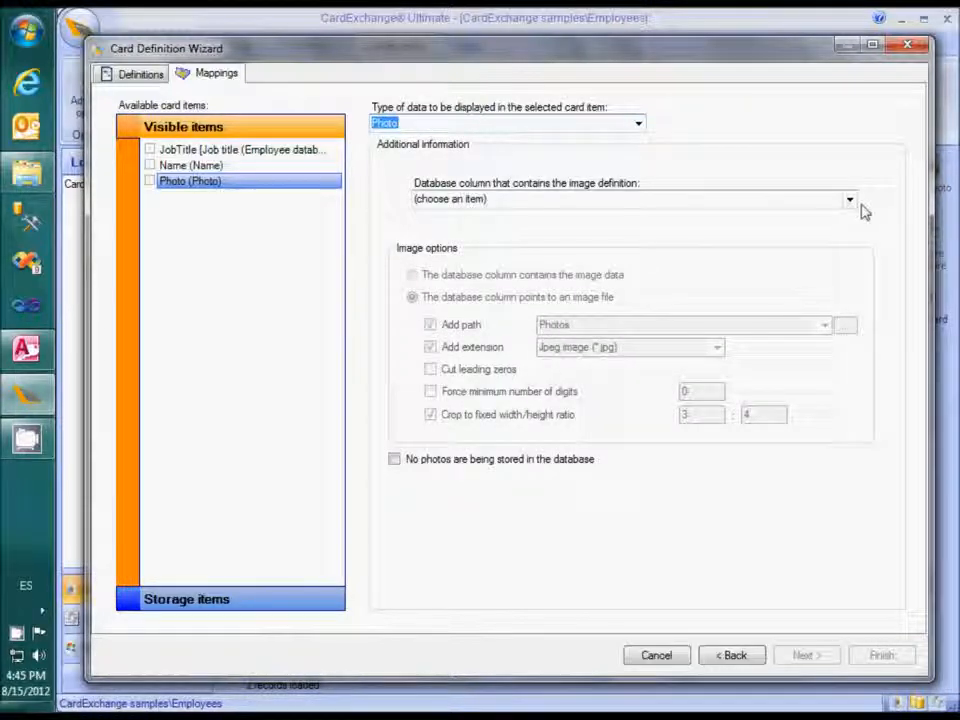
click(850, 199)
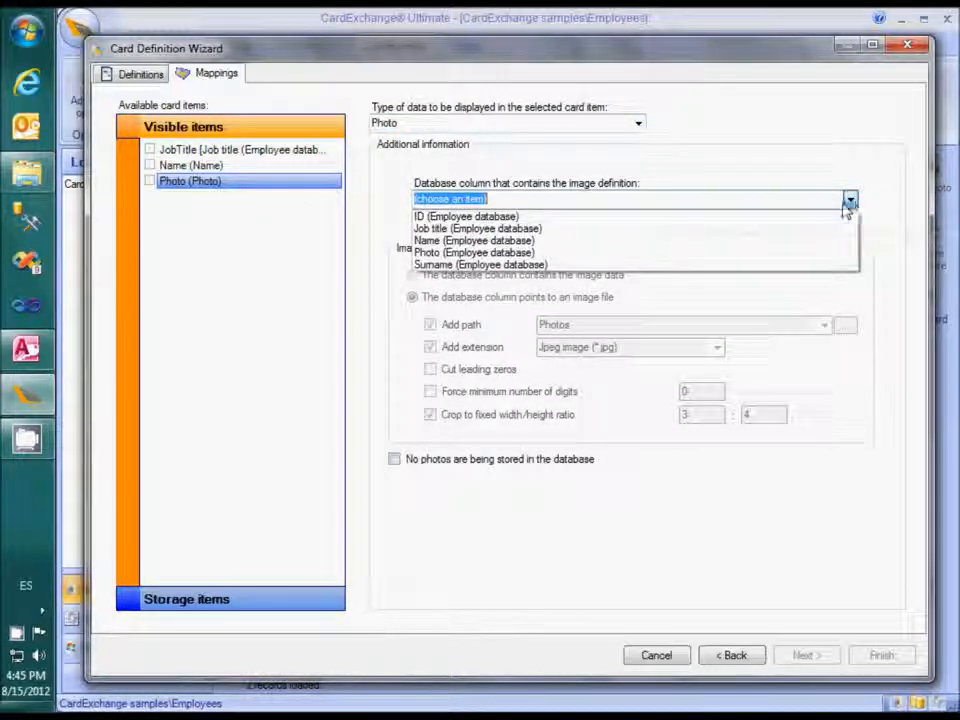
click(806, 259)
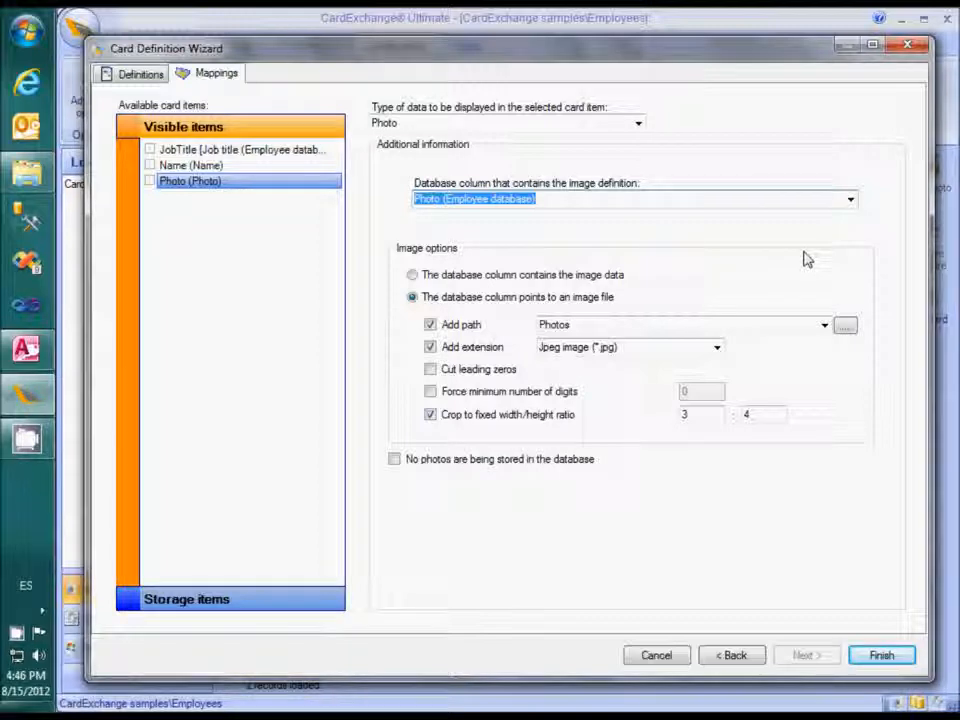
click(604, 279)
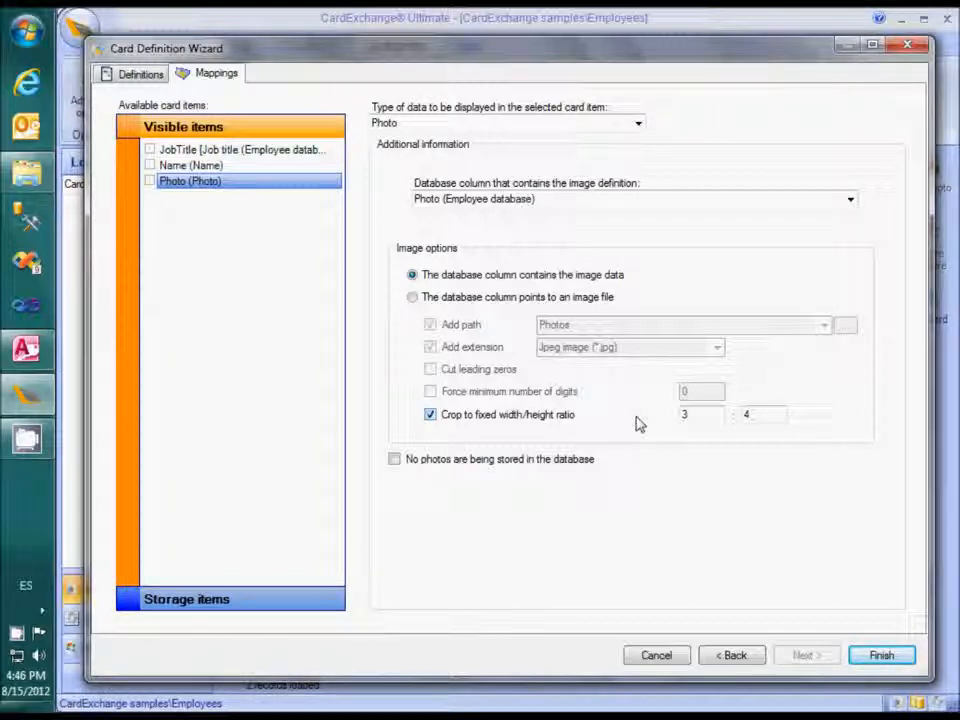
Map the Employee database PHoto storage item to Photo and finish the card definition
click(302, 599)
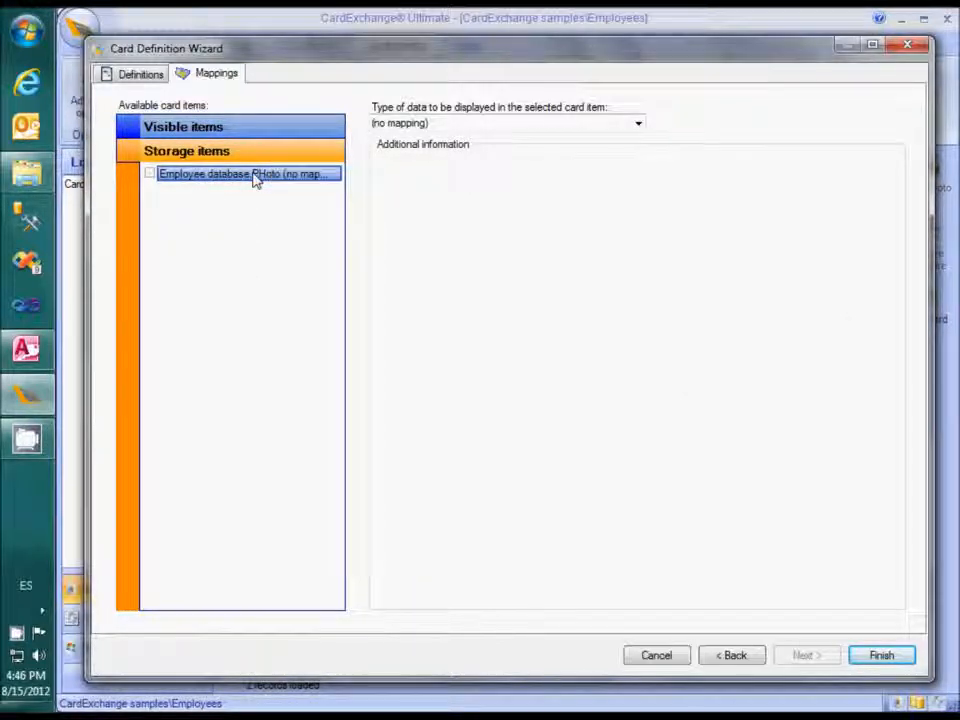
click(637, 126)
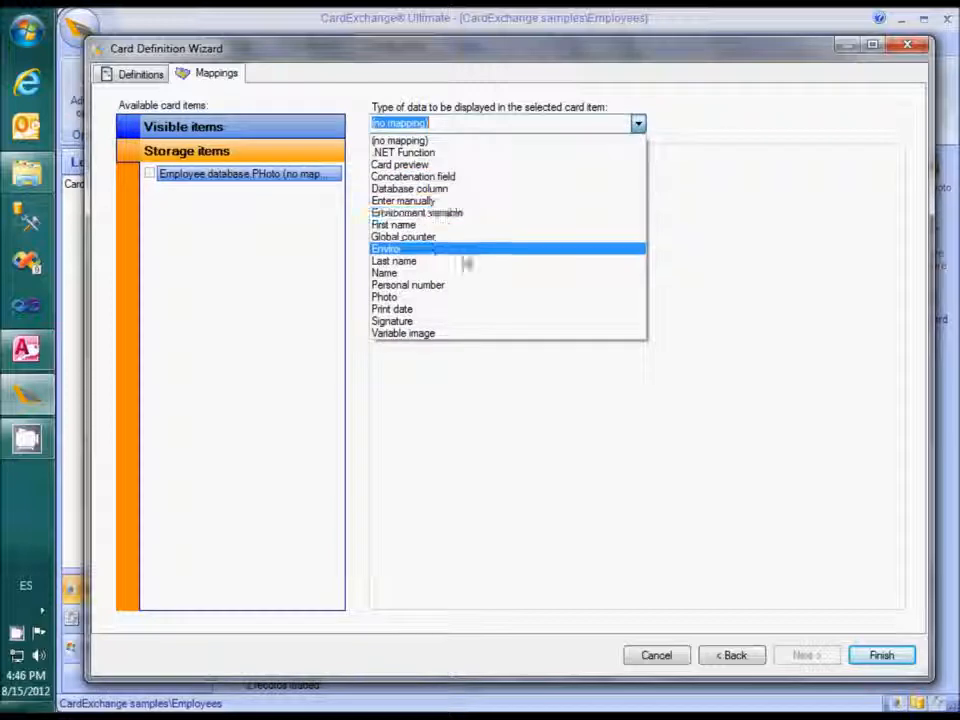
click(433, 300)
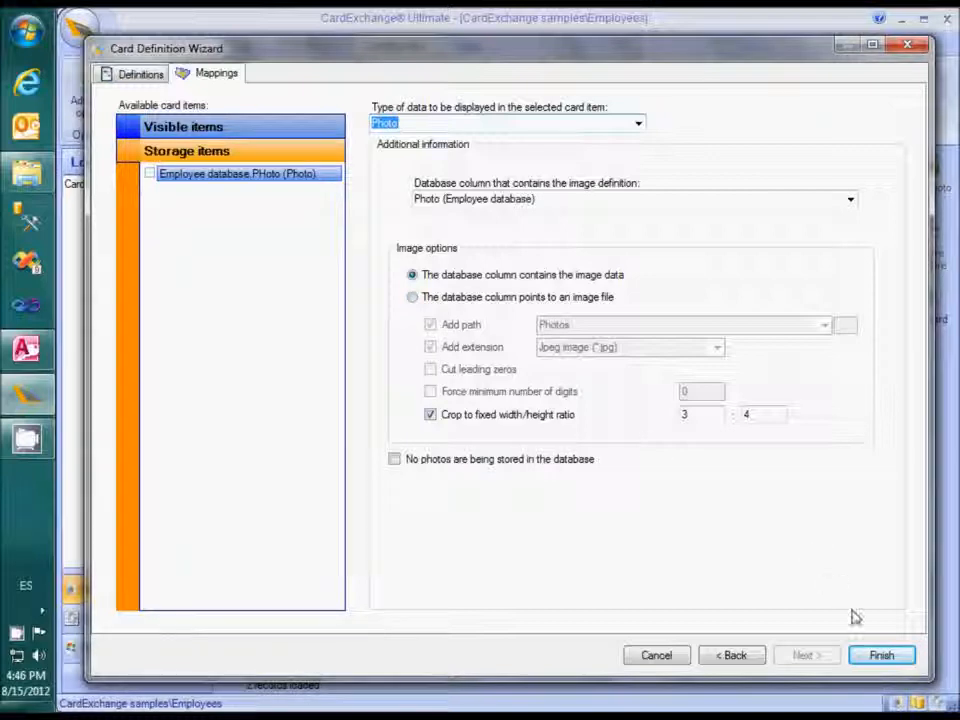
click(878, 655)
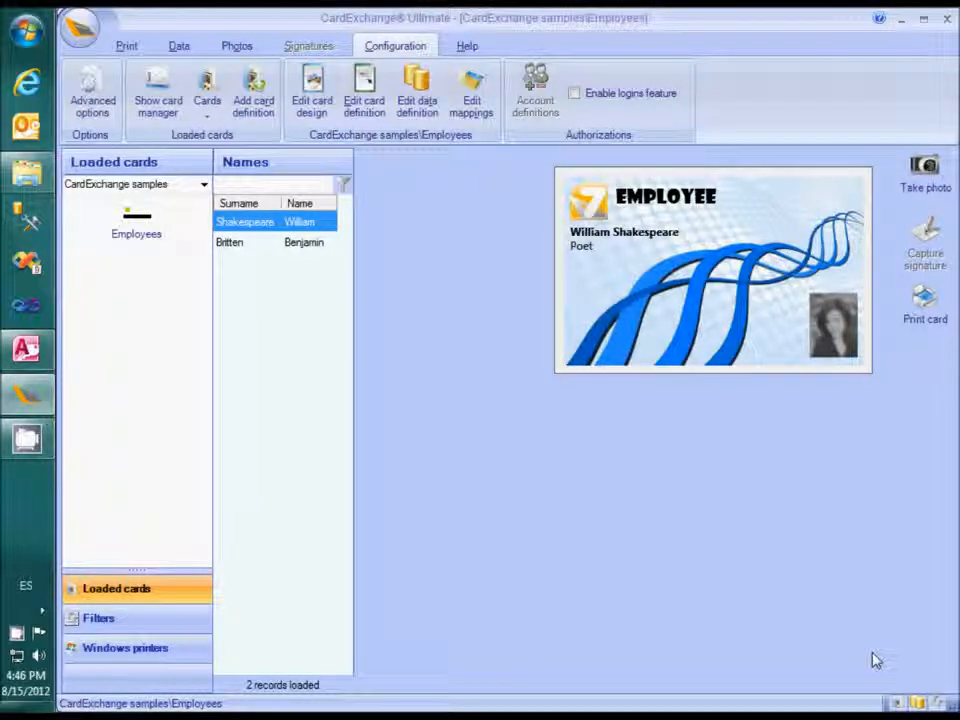
Import Photo.jpg as the photo for the selected Shakespeare record, accepting the proposed crop and confirming the import
click(234, 47)
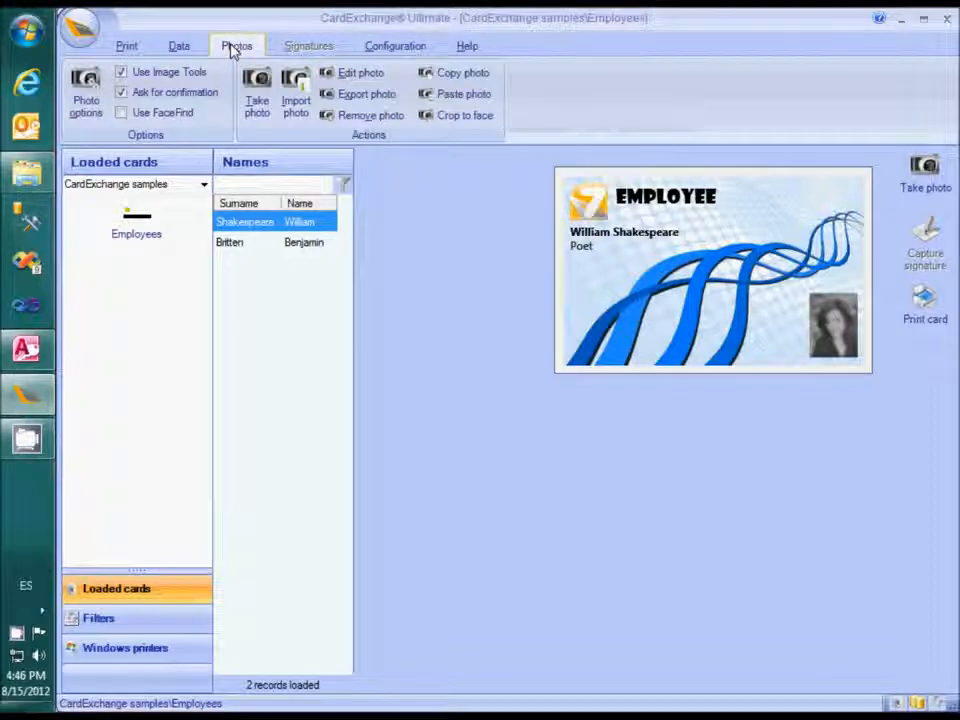
click(298, 90)
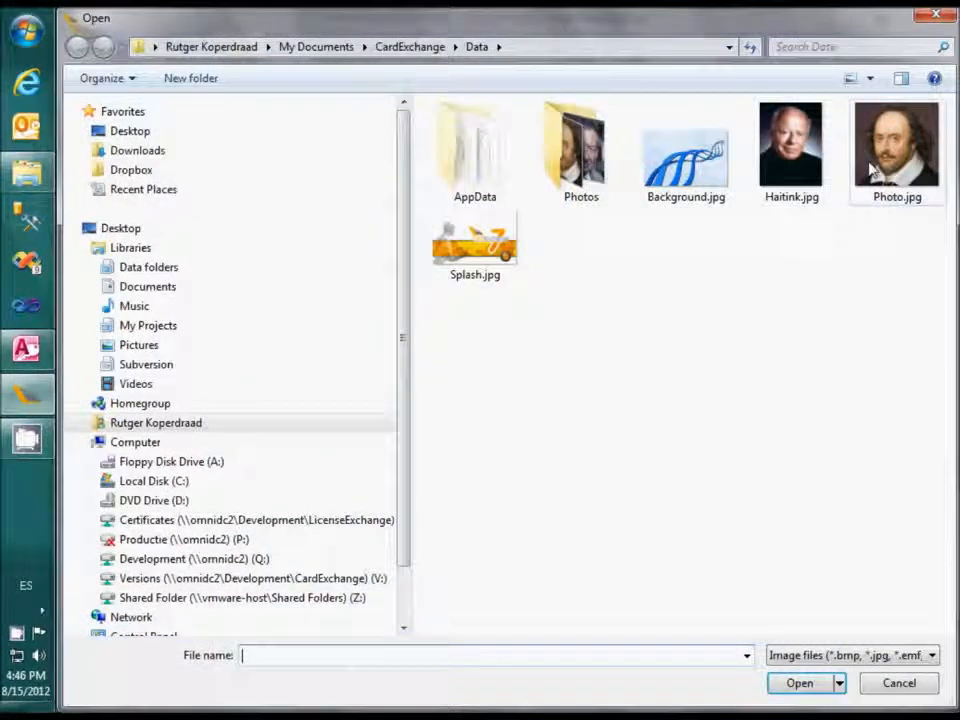
click(875, 175)
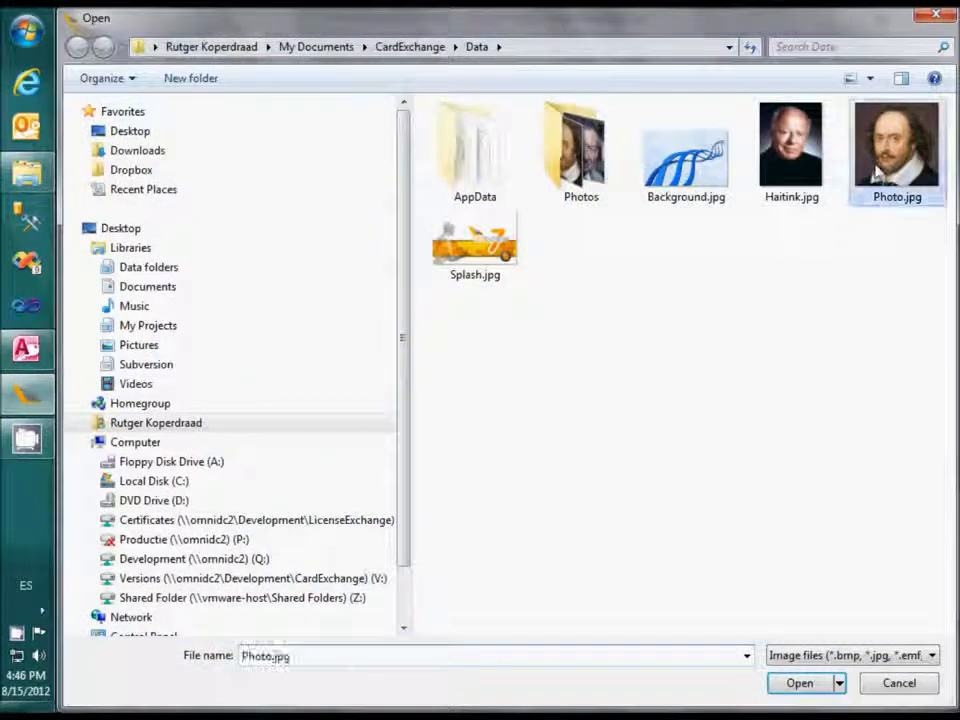
click(803, 685)
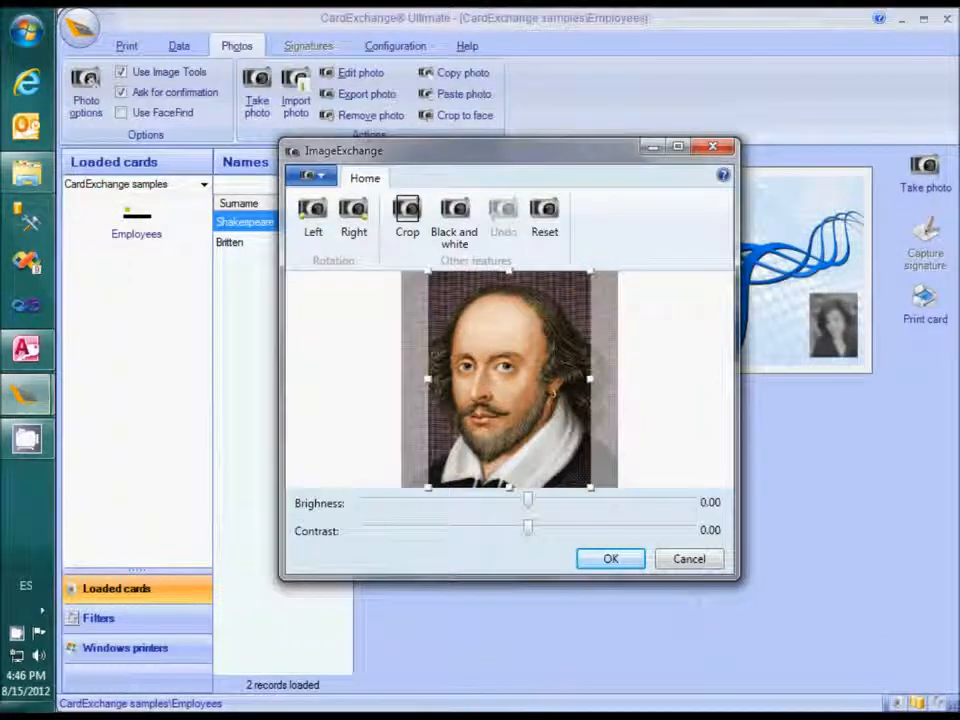
click(618, 560)
click(495, 430)
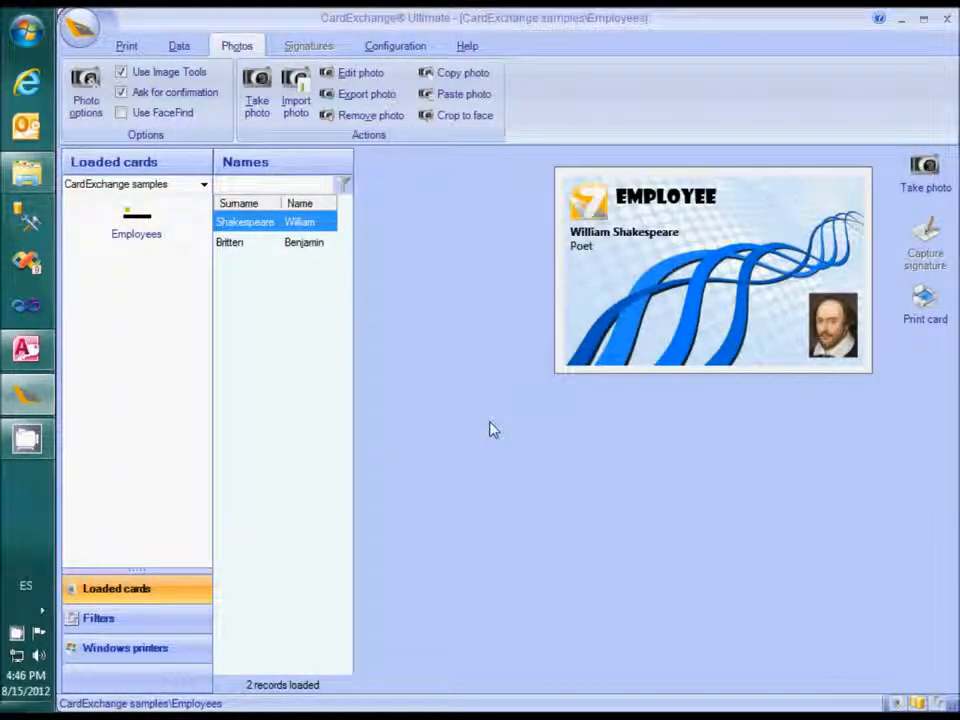